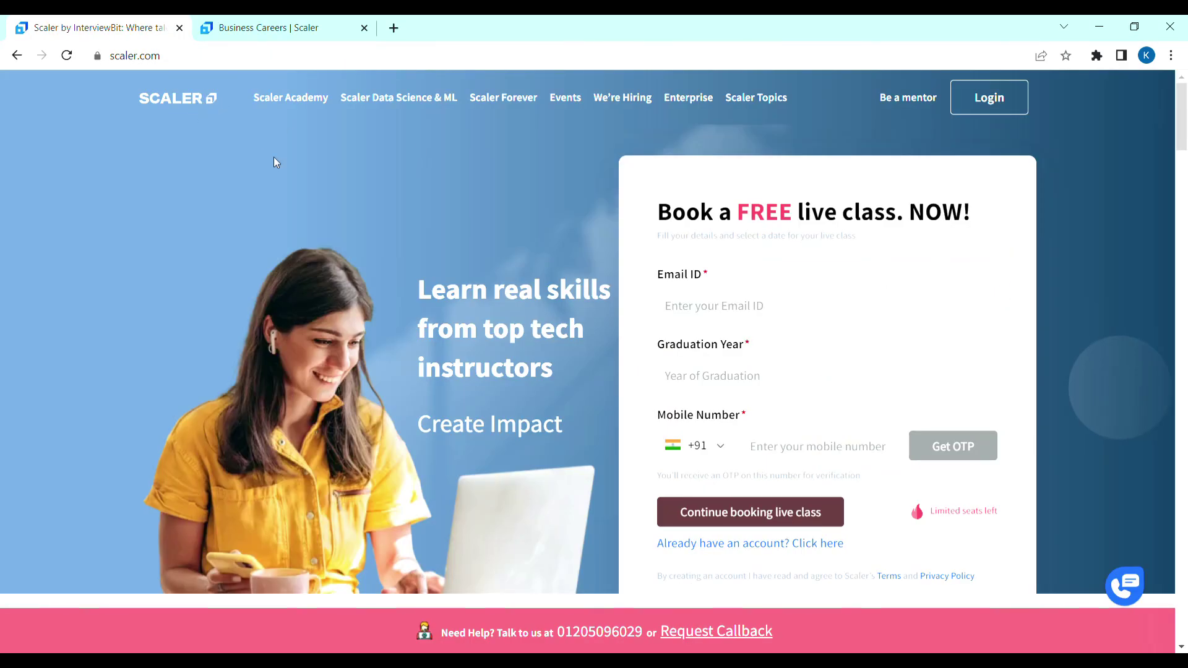
scroll(344, 266, "down", 2)
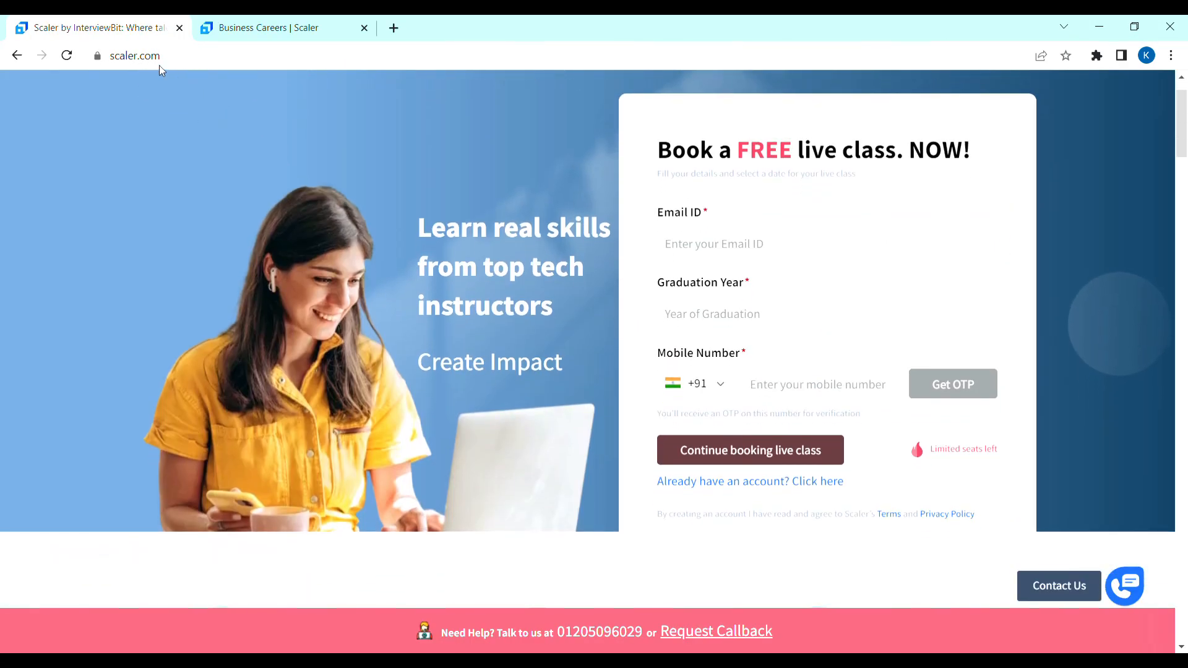
scroll(196, 105, "down", 2)
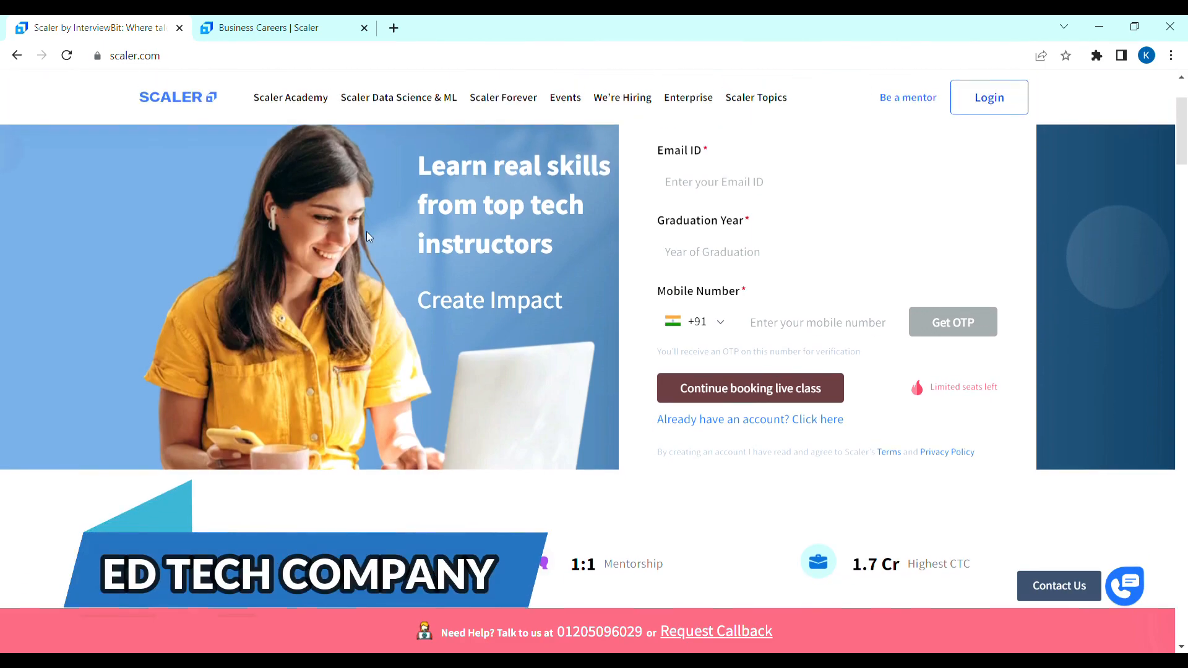
scroll(282, 215, "down", 1)
scroll(243, 260, "down", 1)
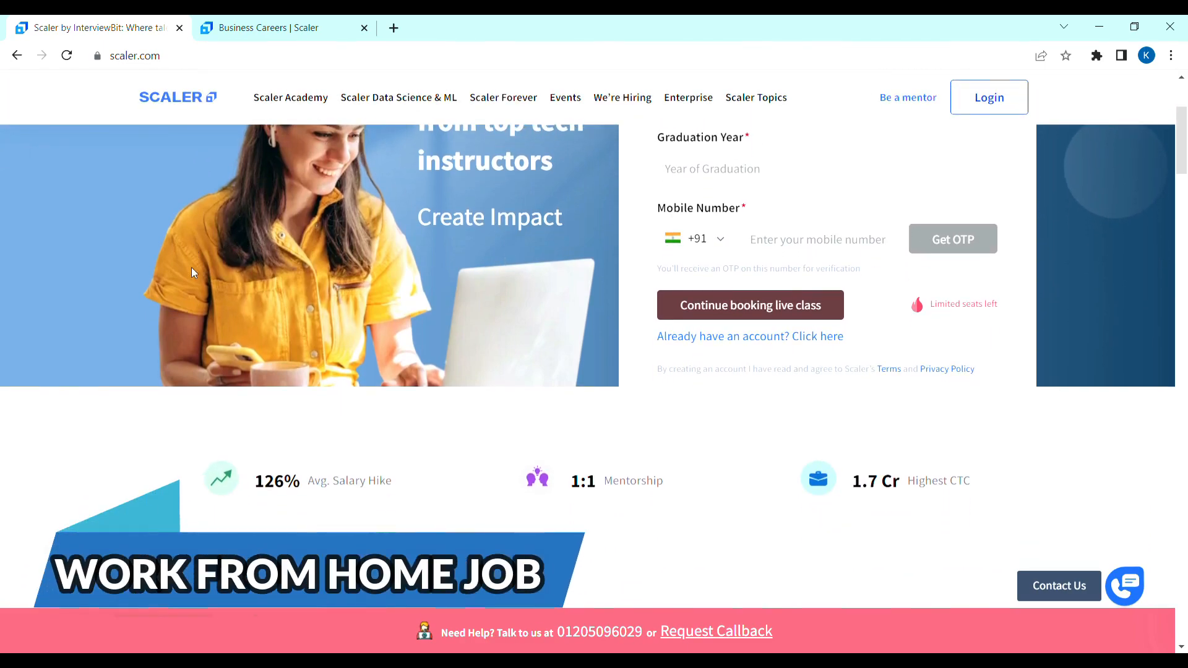
scroll(192, 267, "down", 2)
scroll(191, 268, "down", 1)
scroll(192, 268, "down", 1)
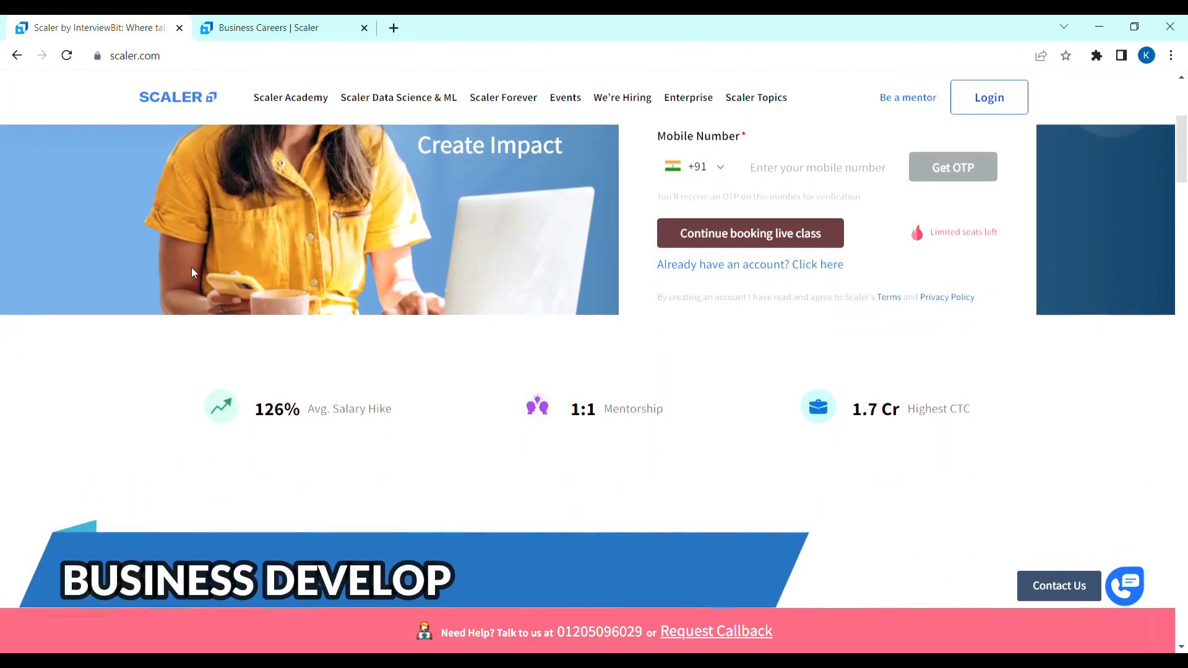
scroll(192, 268, "down", 1)
scroll(192, 267, "down", 1)
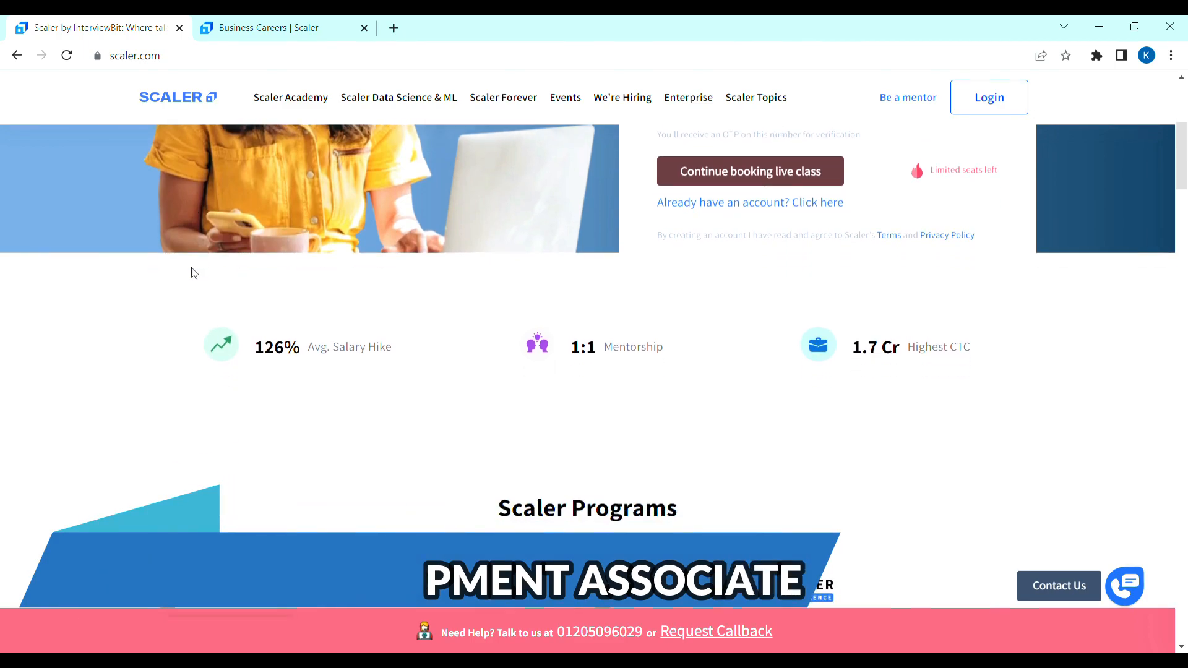
scroll(191, 268, "down", 1)
scroll(192, 271, "down", 1)
scroll(191, 272, "down", 1)
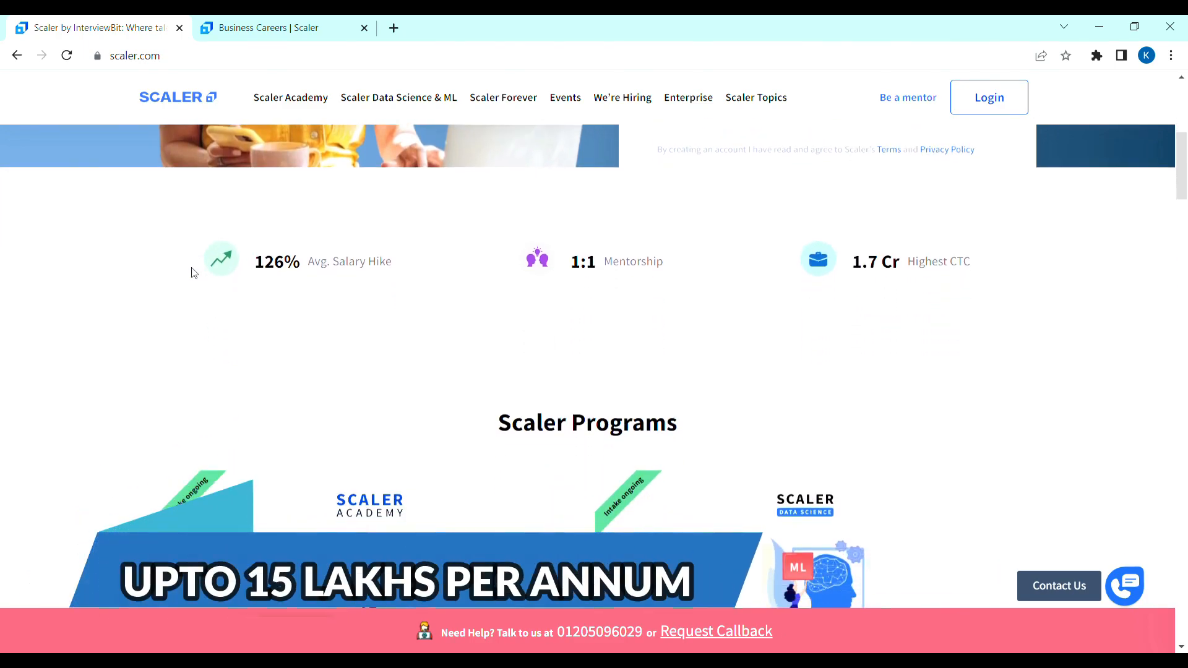
scroll(192, 272, "down", 1)
scroll(191, 272, "down", 1)
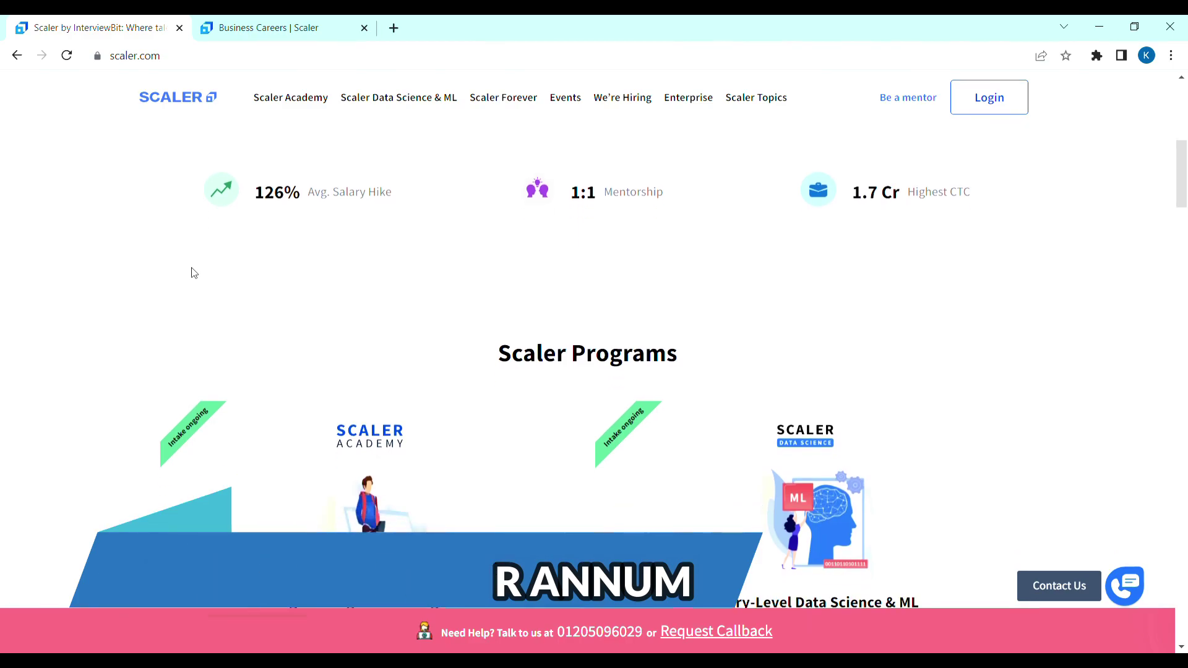
scroll(191, 272, "down", 1)
scroll(191, 272, "down", 1)
scroll(191, 272, "down", 1)
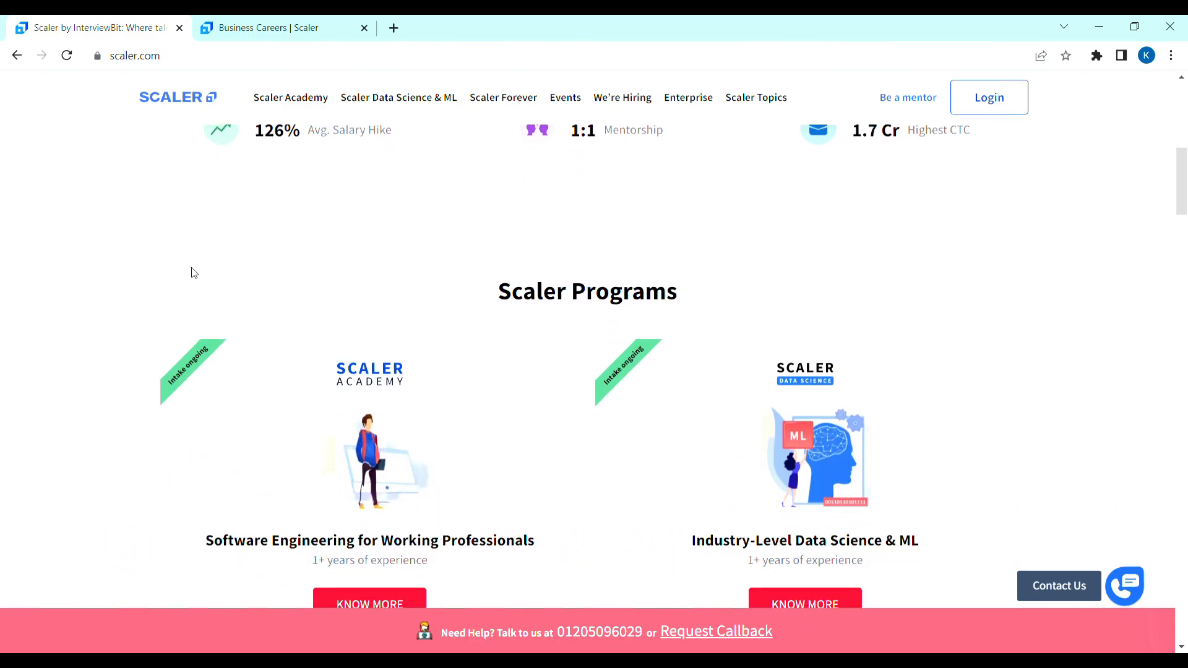
scroll(191, 272, "down", 1)
scroll(192, 272, "down", 1)
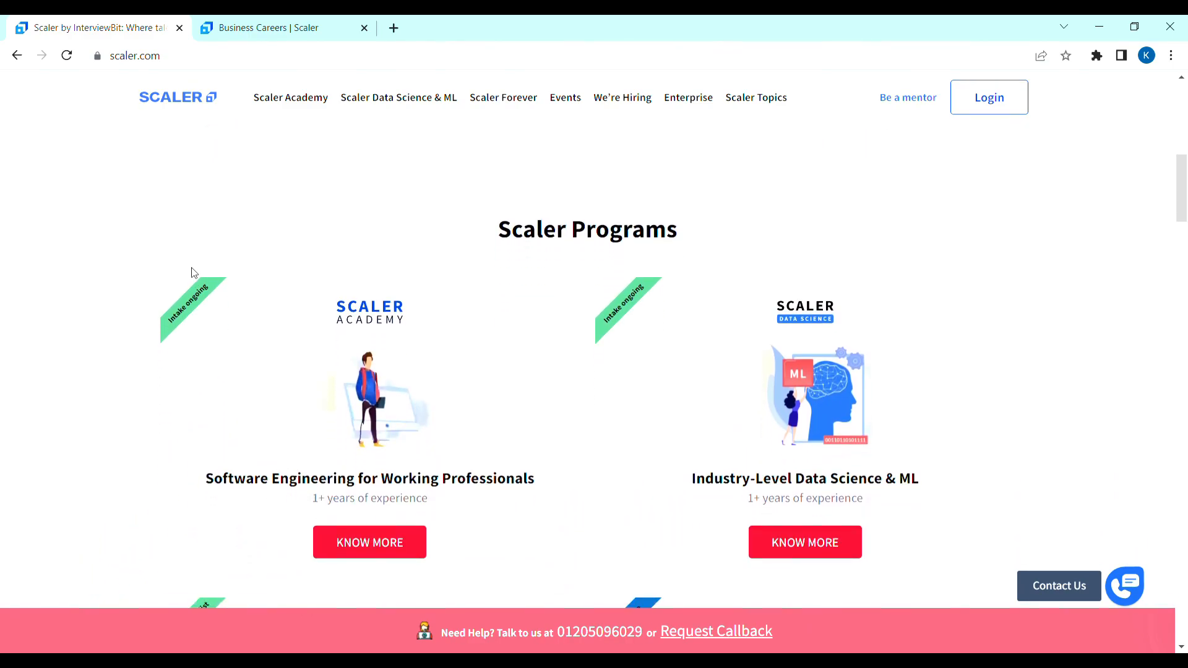
scroll(192, 272, "down", 1)
scroll(270, 300, "down", 1)
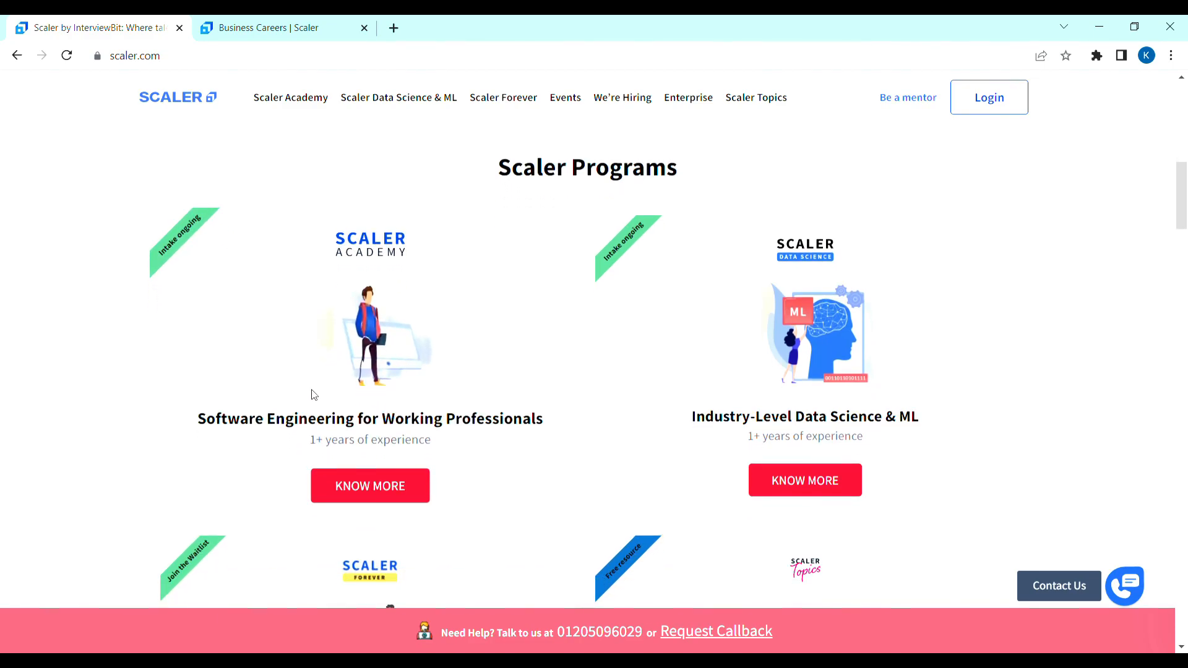
scroll(312, 394, "down", 1)
scroll(482, 402, "down", 1)
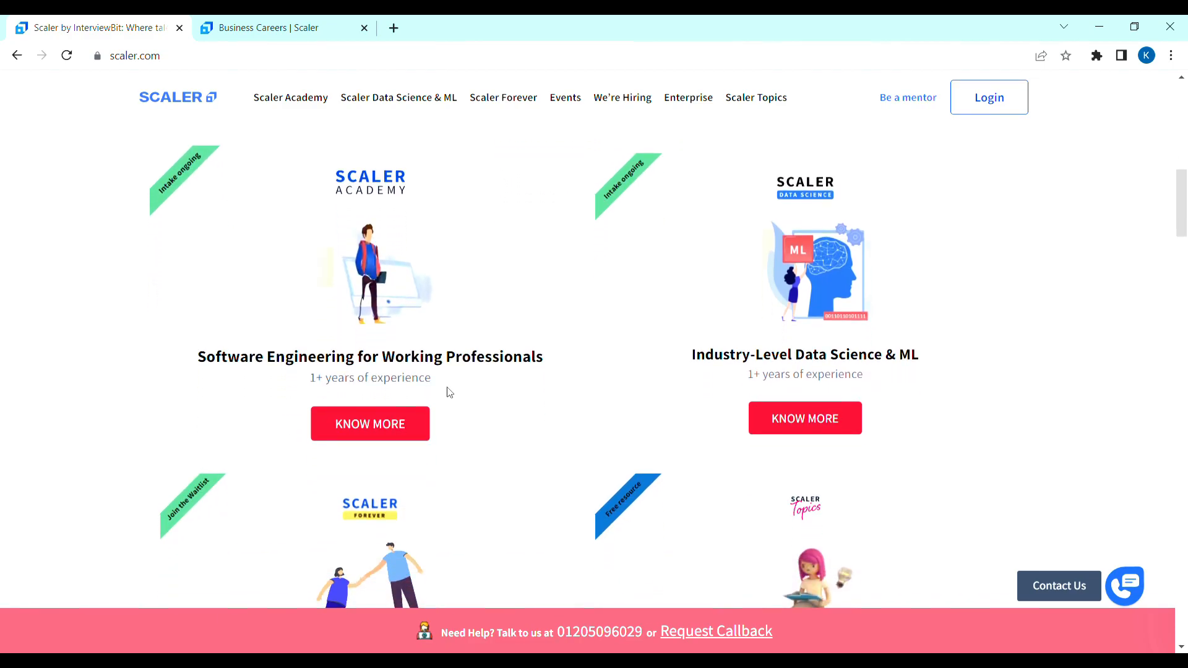
scroll(446, 393, "down", 1)
scroll(491, 372, "down", 1)
scroll(766, 244, "down", 1)
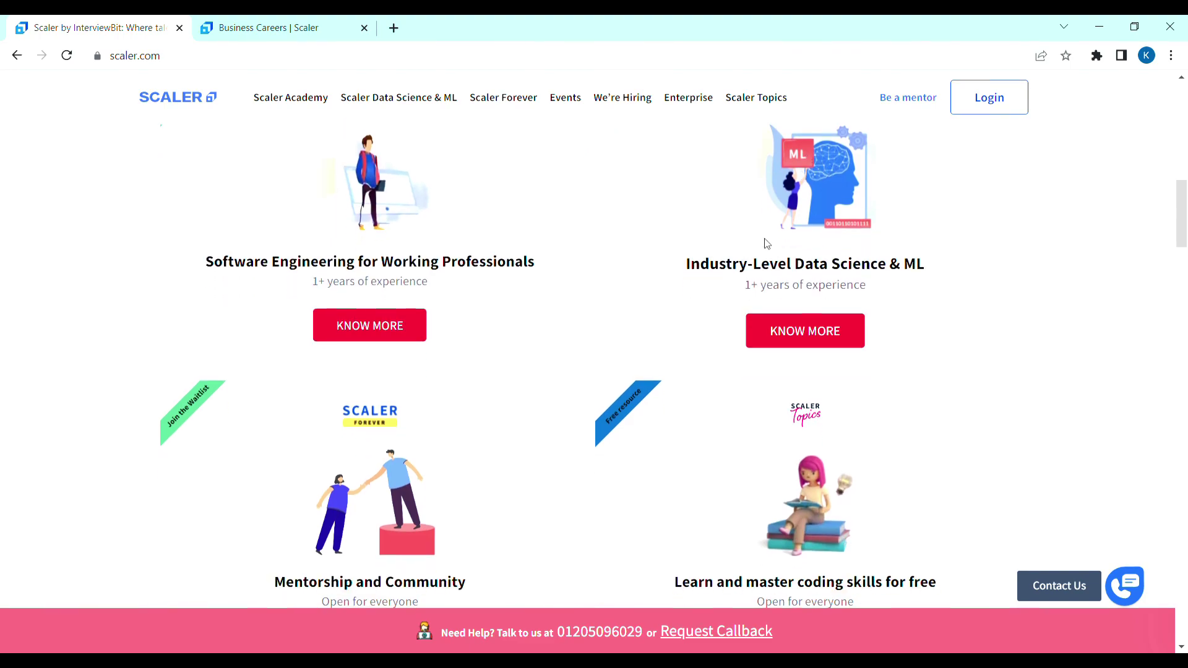
scroll(900, 283, "down", 1)
scroll(852, 261, "down", 1)
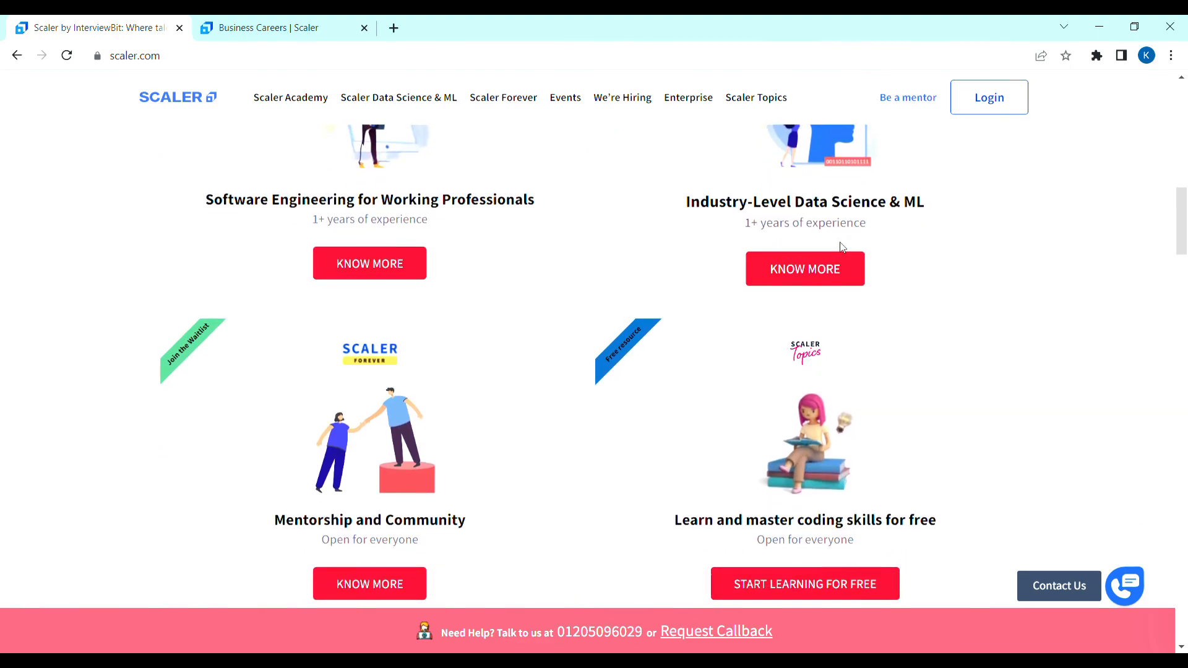
scroll(483, 343, "down", 1)
scroll(428, 353, "down", 1)
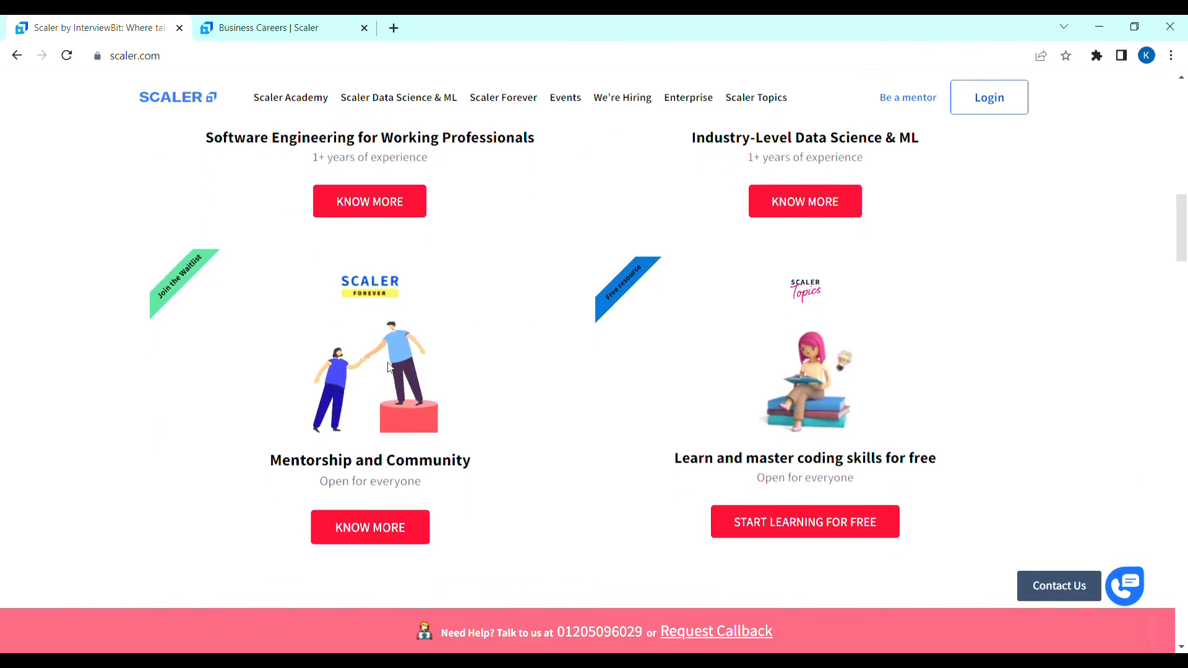
scroll(364, 329, "down", 1)
scroll(449, 362, "down", 1)
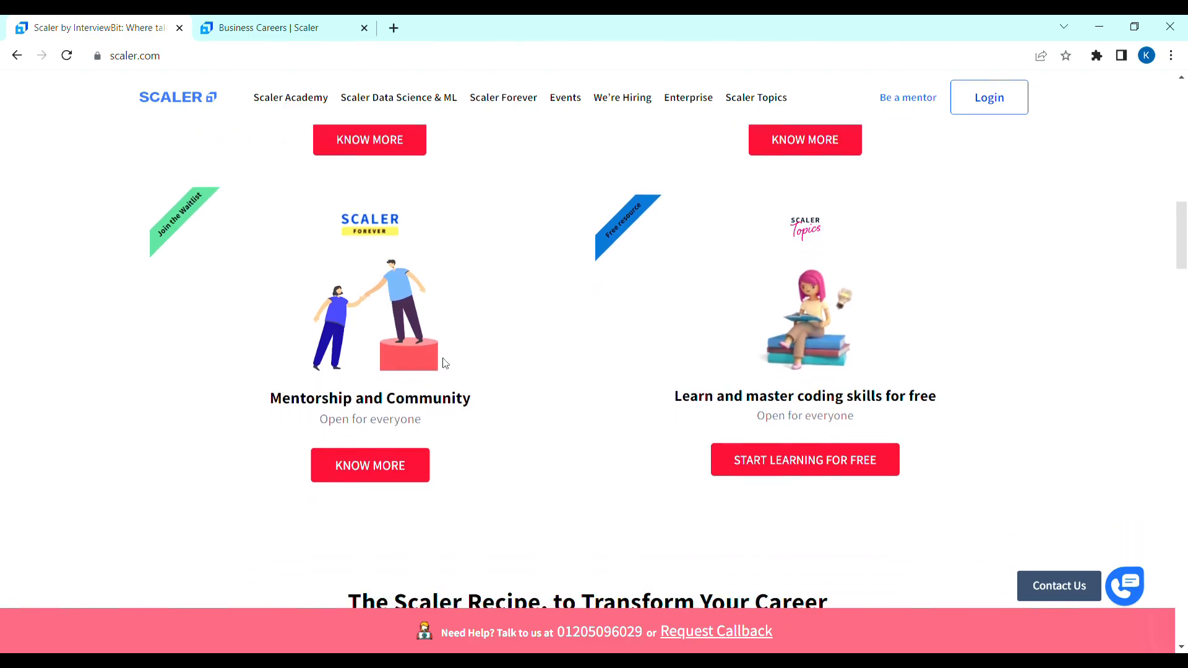
scroll(497, 408, "down", 1)
scroll(577, 422, "down", 1)
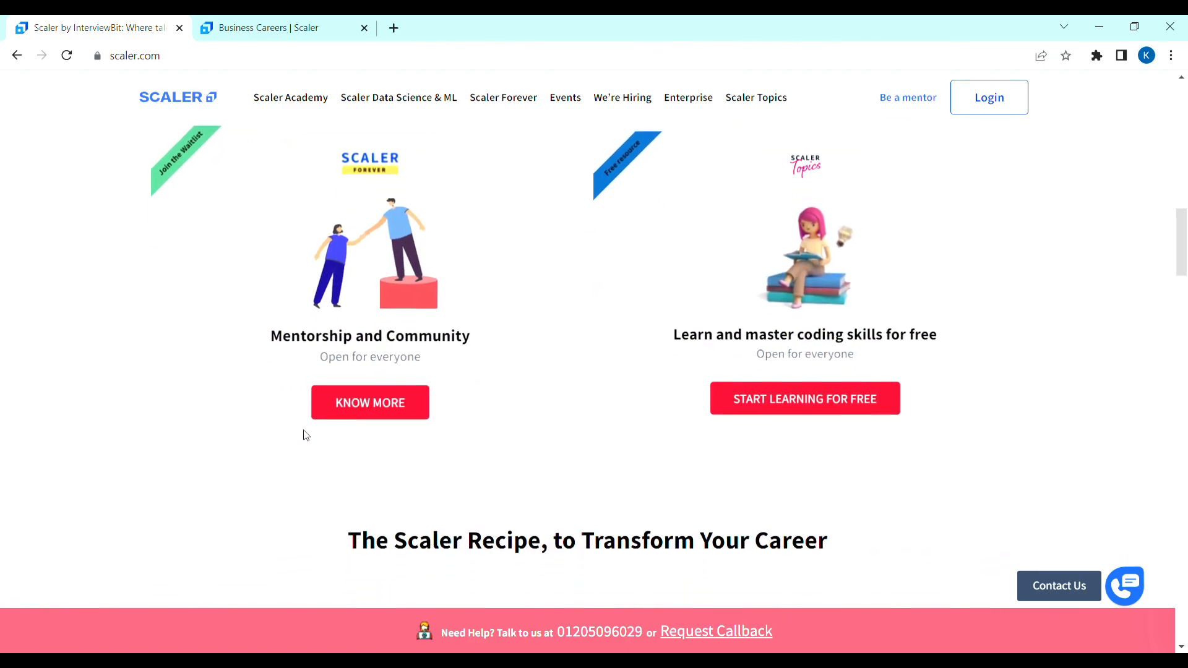
scroll(394, 428, "down", 1)
scroll(379, 472, "down", 1)
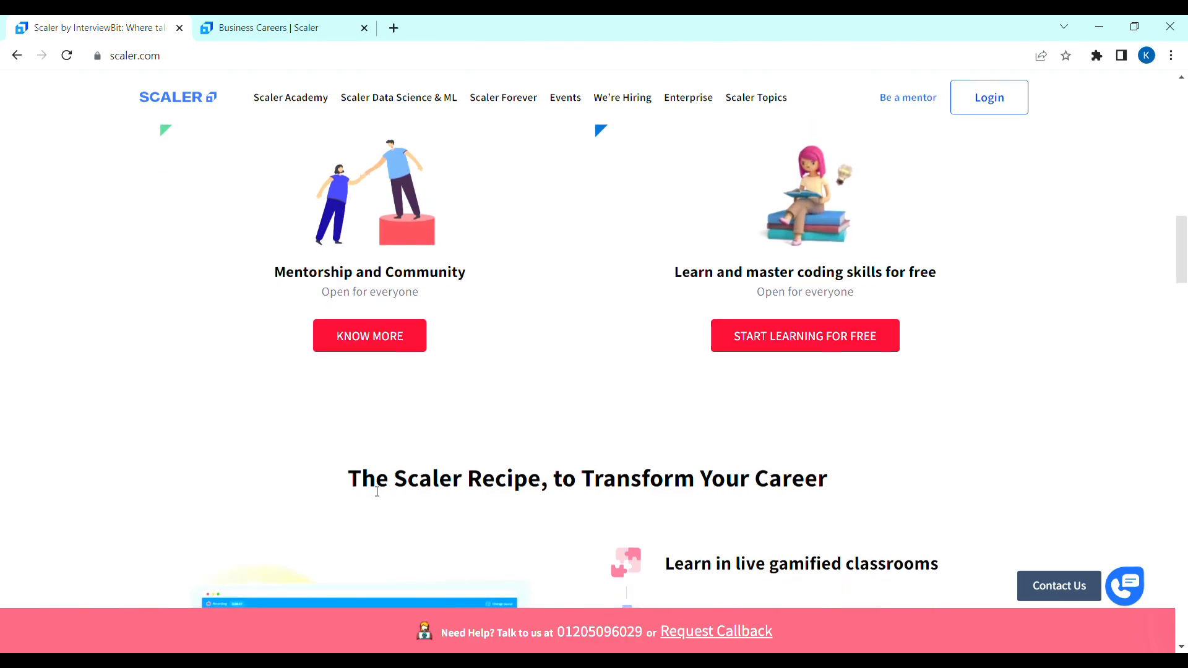
scroll(375, 498, "down", 1)
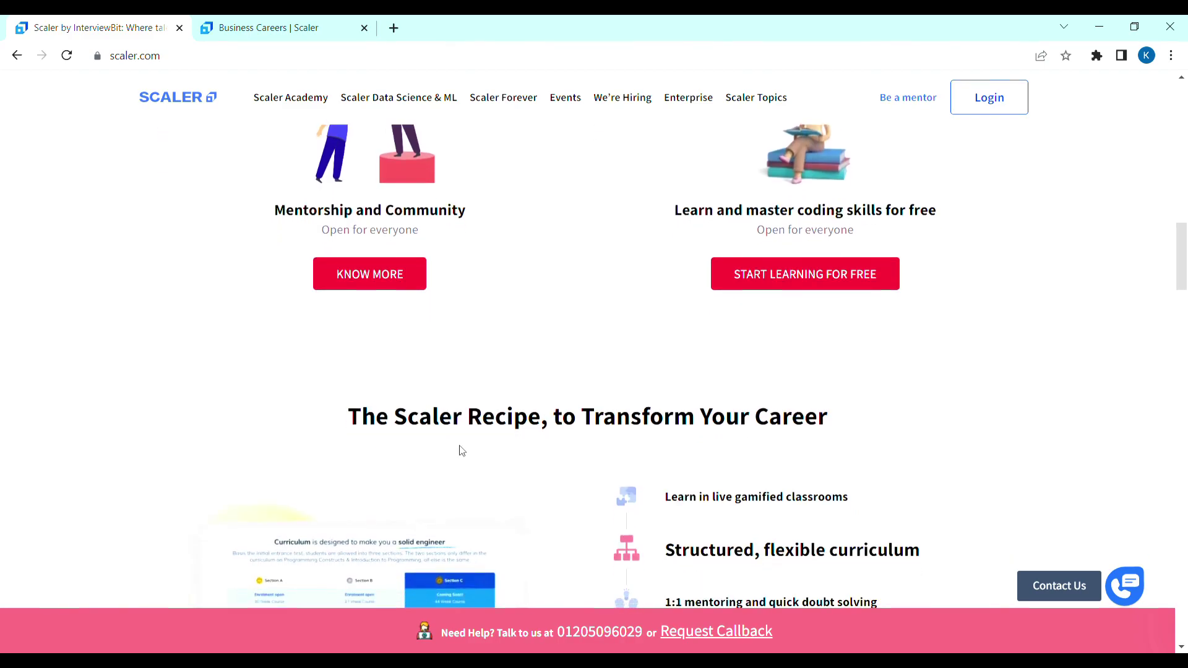
scroll(377, 500, "down", 1)
scroll(455, 446, "down", 1)
scroll(455, 371, "down", 1)
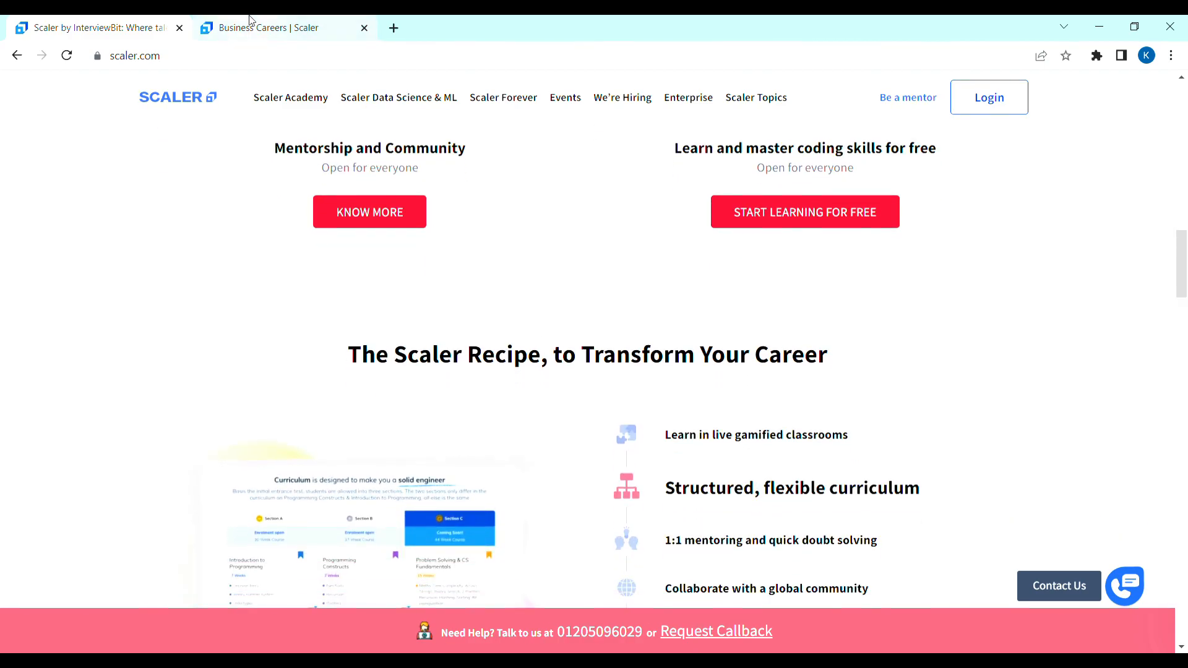
scroll(353, 263, "down", 1)
scroll(353, 263, "down", 1)
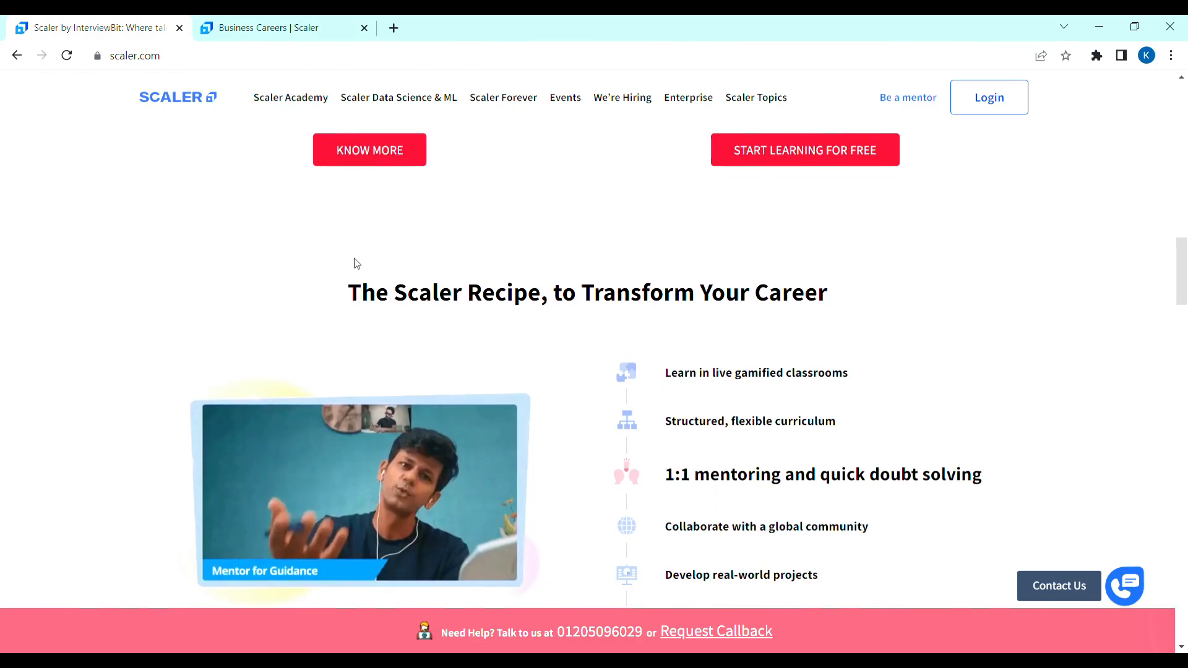
scroll(353, 263, "down", 1)
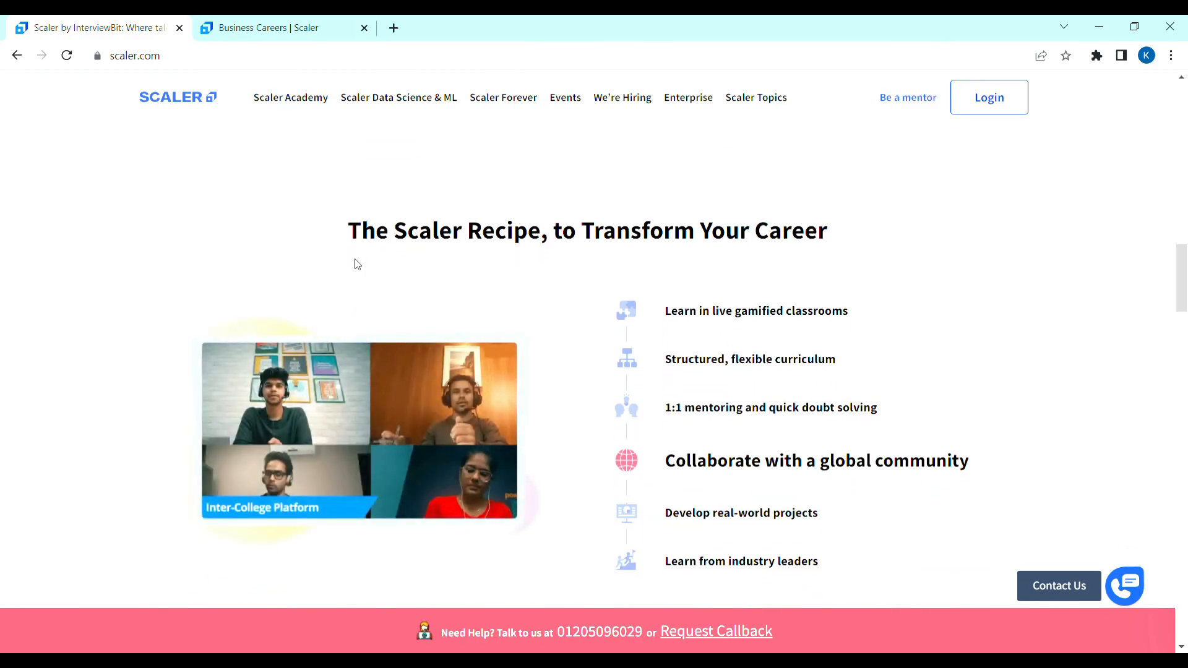
scroll(352, 263, "down", 1)
scroll(352, 262, "down", 1)
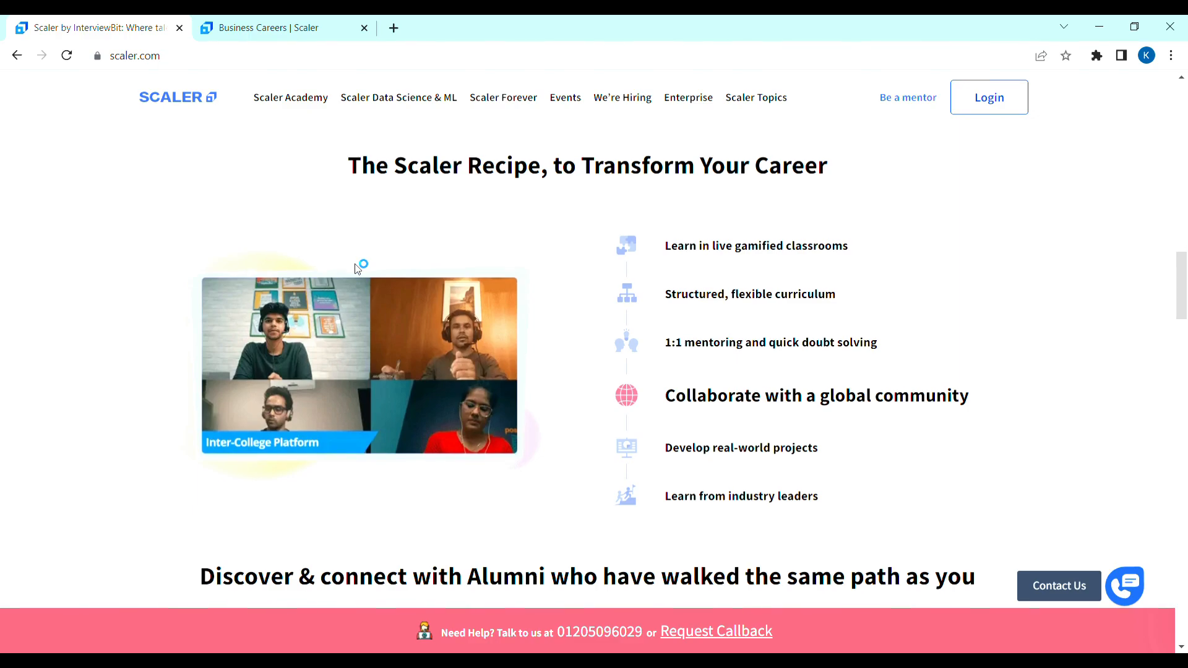
scroll(356, 269, "down", 1)
scroll(355, 268, "down", 1)
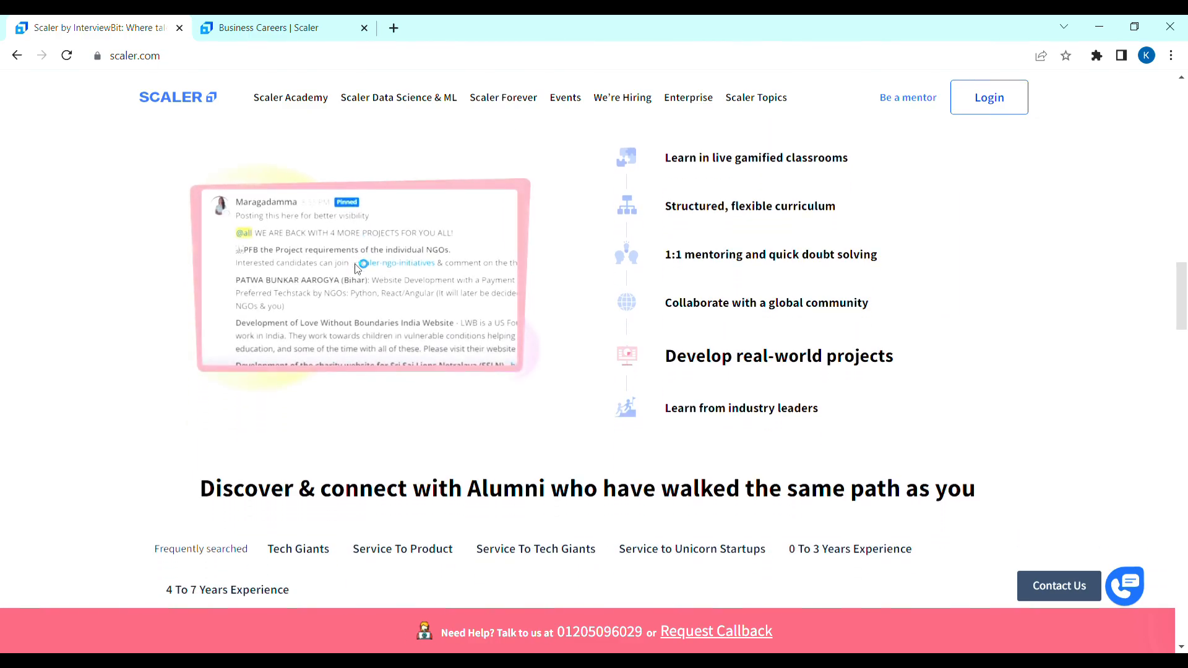
scroll(355, 268, "down", 1)
scroll(356, 265, "down", 2)
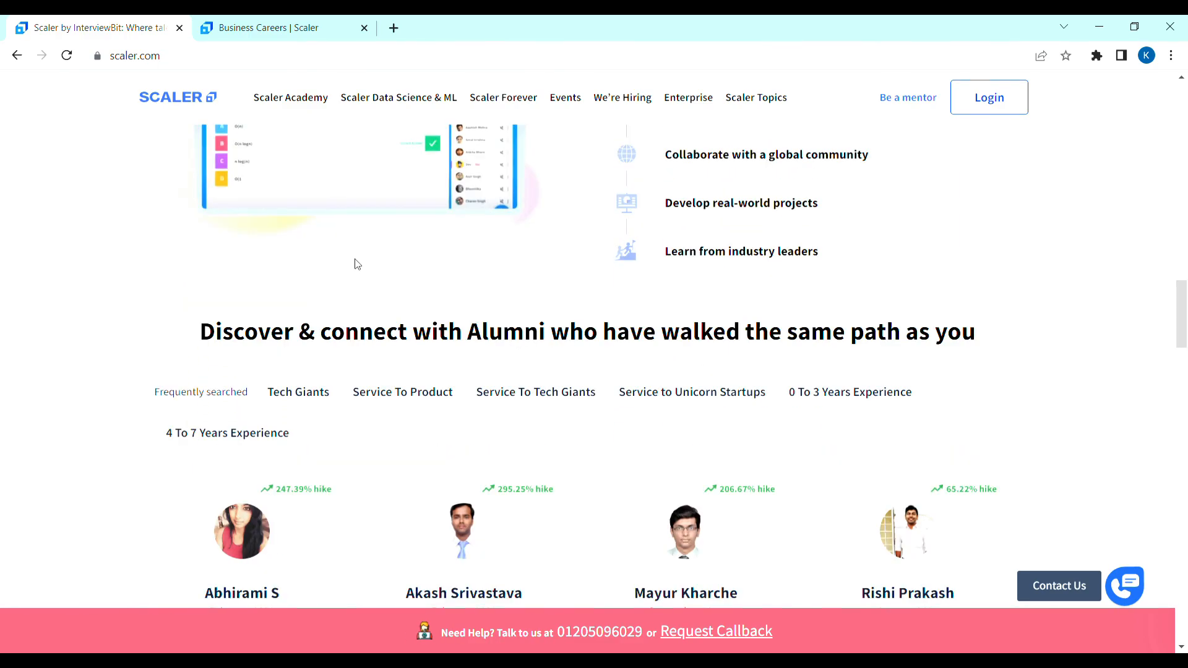
scroll(356, 263, "down", 1)
scroll(354, 264, "down", 1)
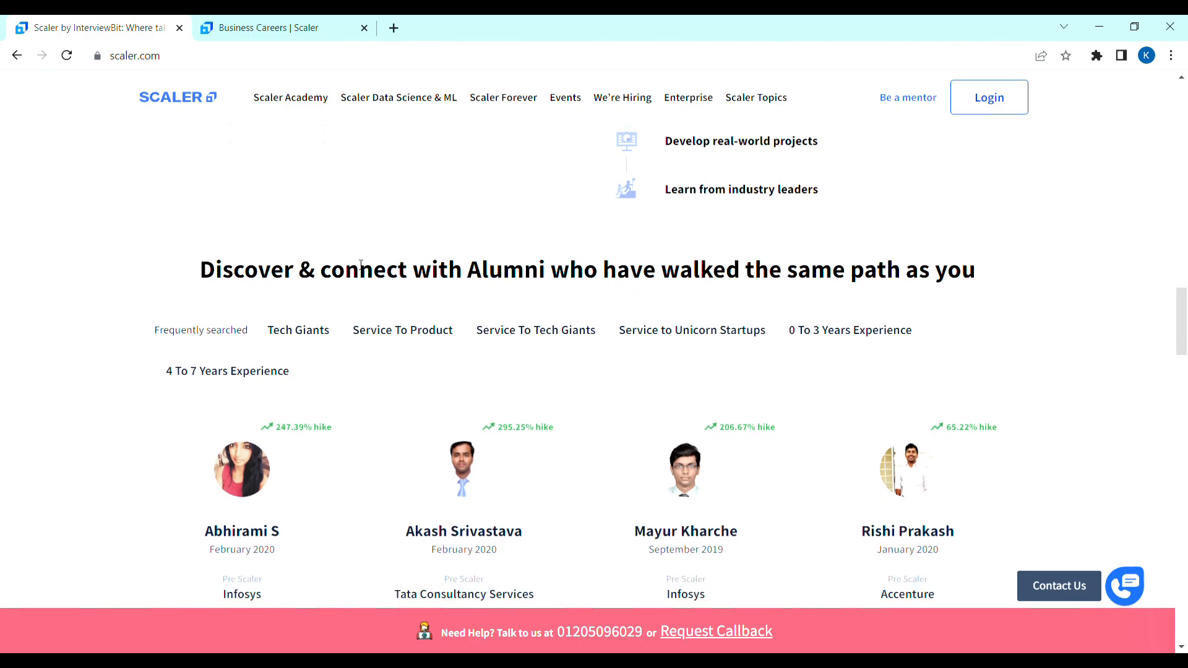
scroll(354, 264, "down", 1)
scroll(355, 264, "down", 1)
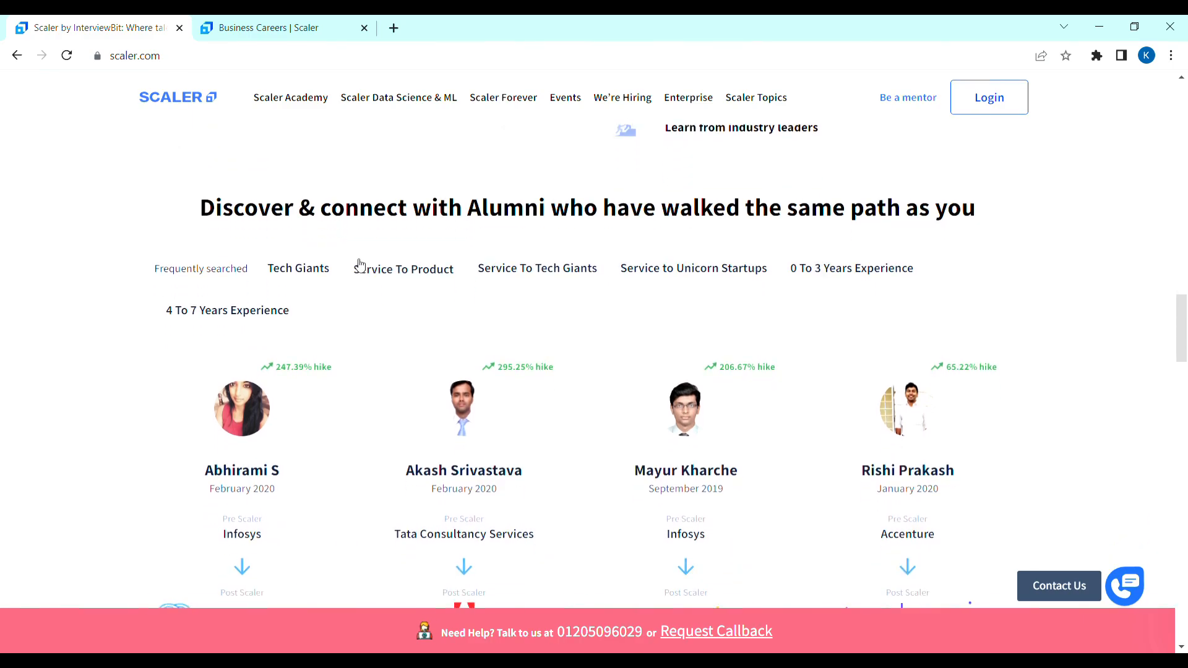
scroll(355, 264, "down", 1)
scroll(355, 264, "down", 1)
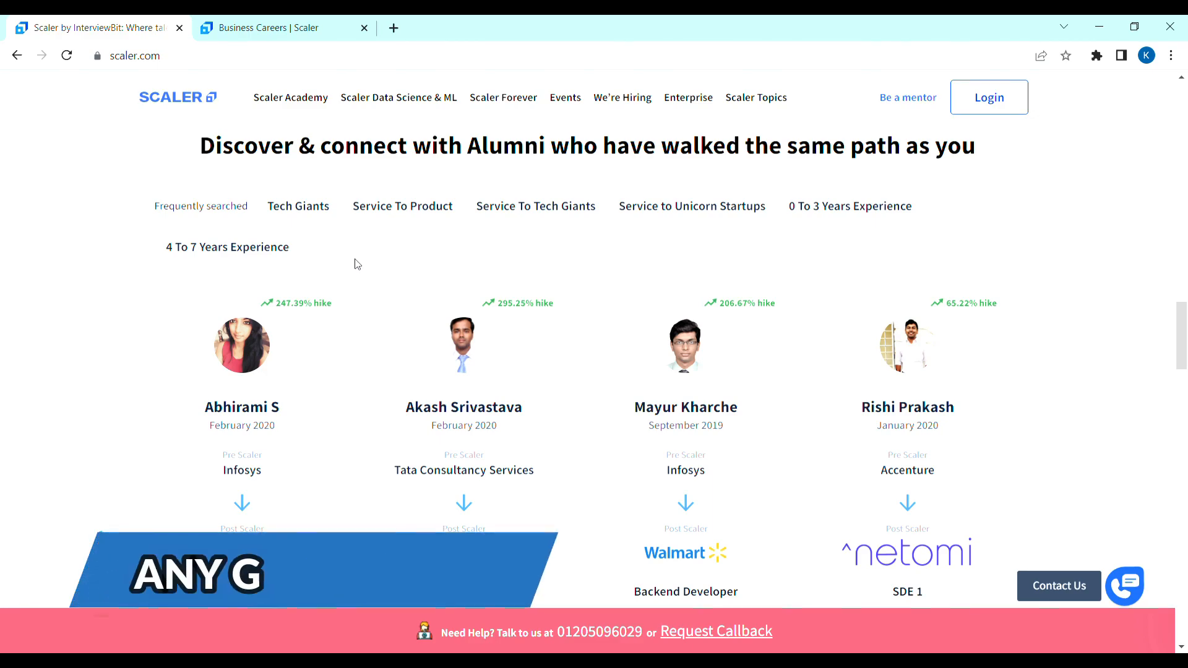
scroll(356, 264, "down", 1)
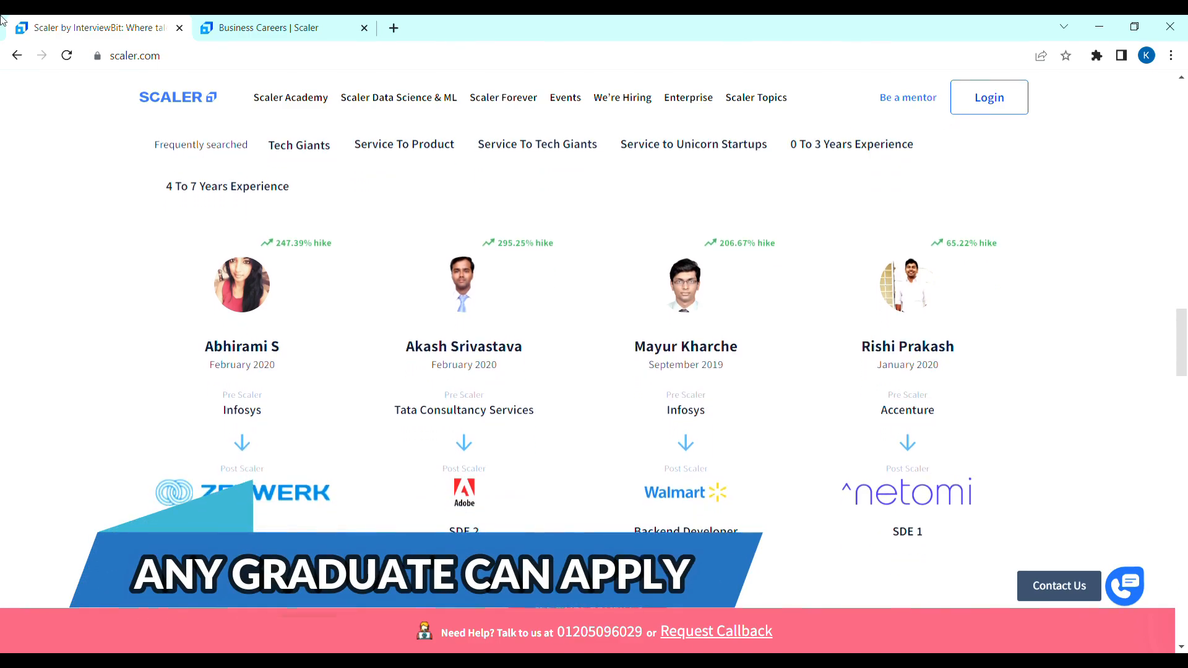
- Switch from the business careers tab to the Scaler by InterviewBit page with its testimonials
left_click(260, 26)
scroll(293, 380, "down", 3)
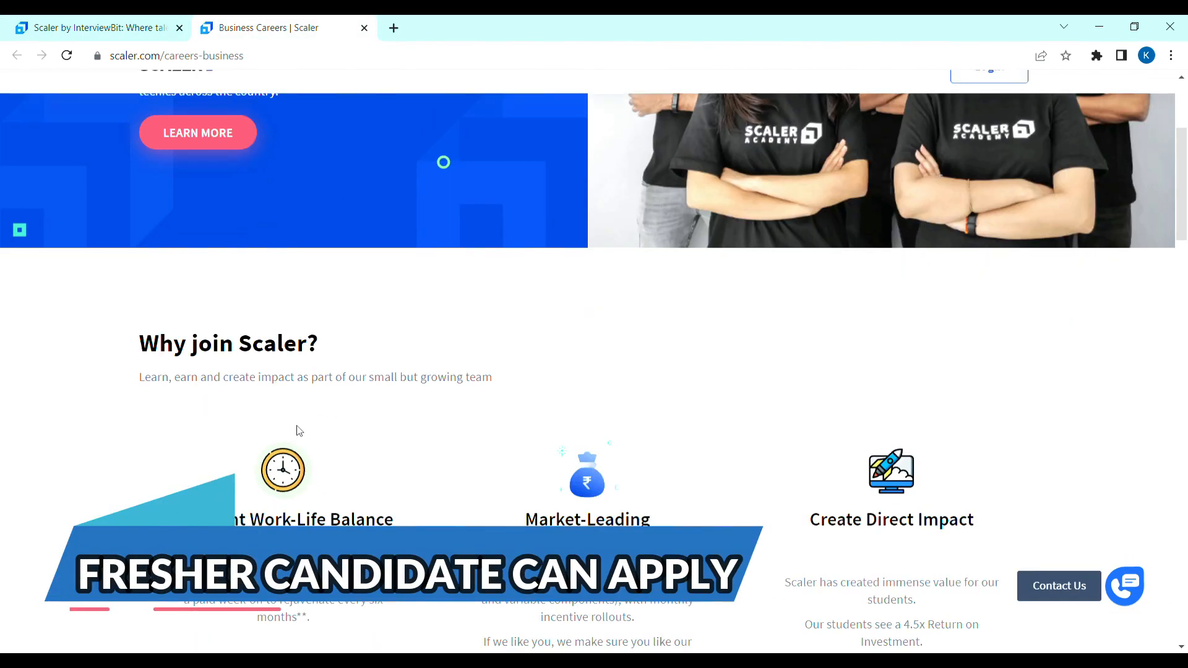
scroll(292, 380, "down", 3)
scroll(259, 399, "up", 2)
scroll(220, 362, "up", 3)
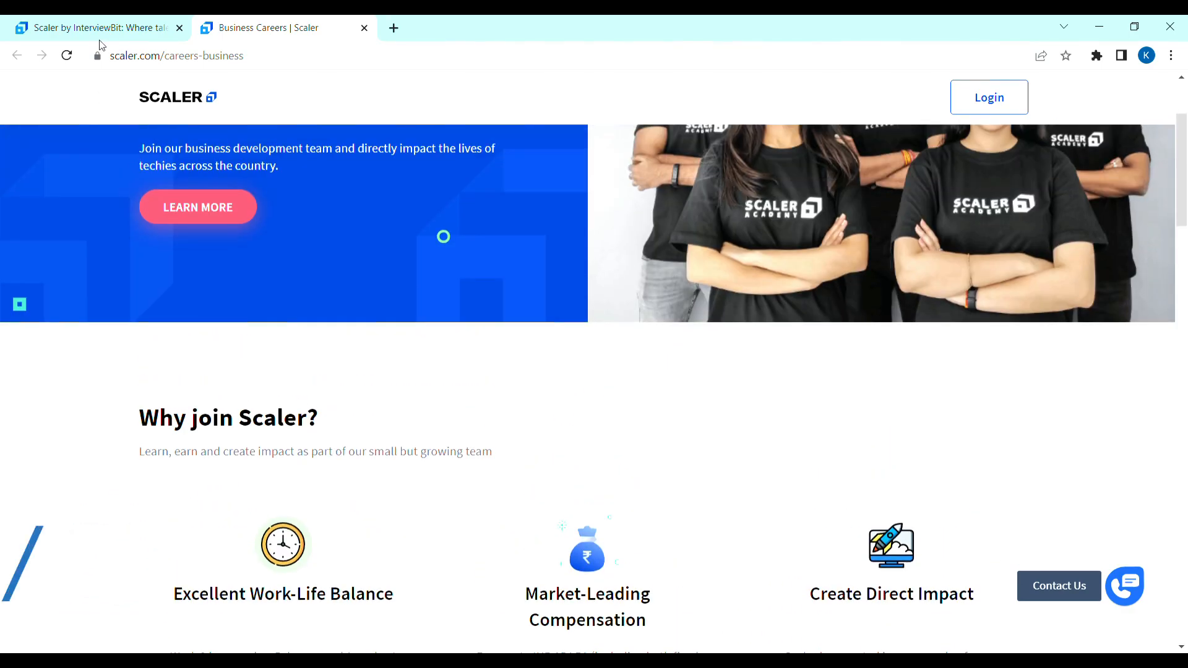
left_click(97, 27)
scroll(517, 458, "down", 1)
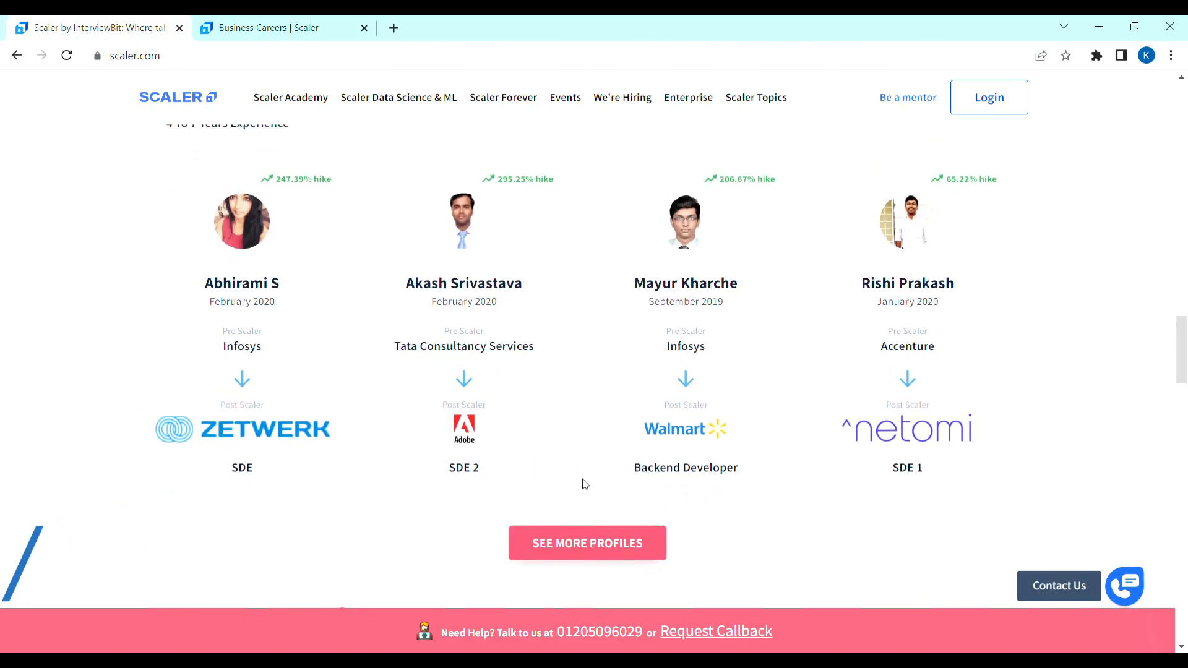
scroll(556, 483, "down", 1)
scroll(571, 516, "down", 1)
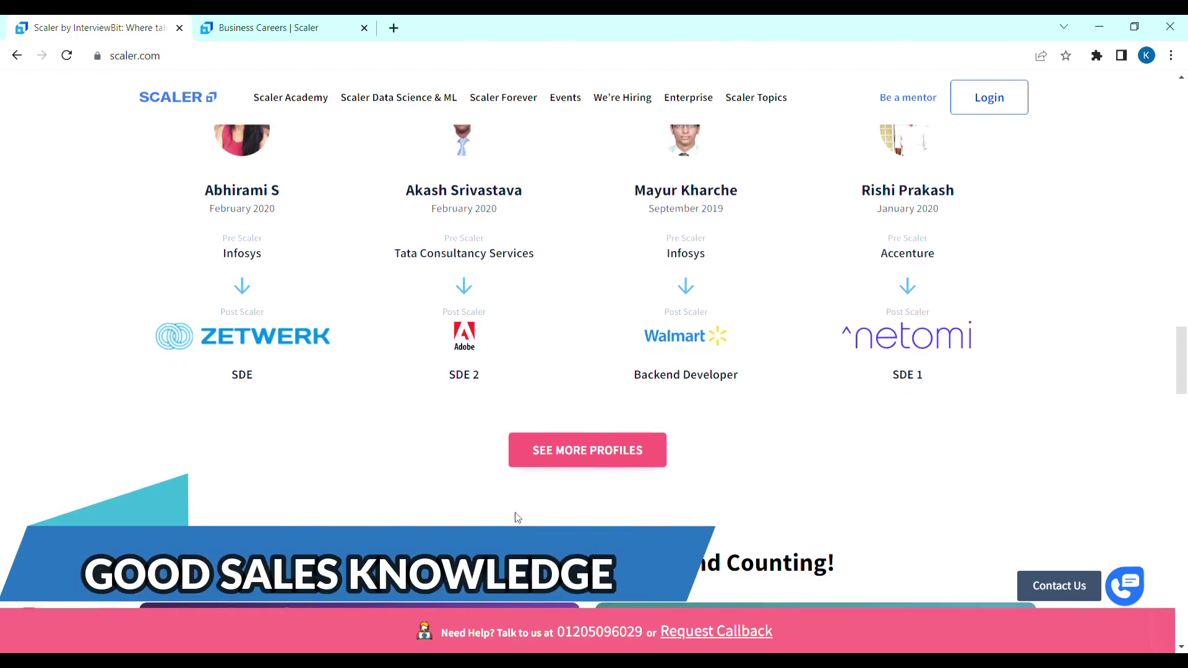
scroll(517, 516, "down", 1)
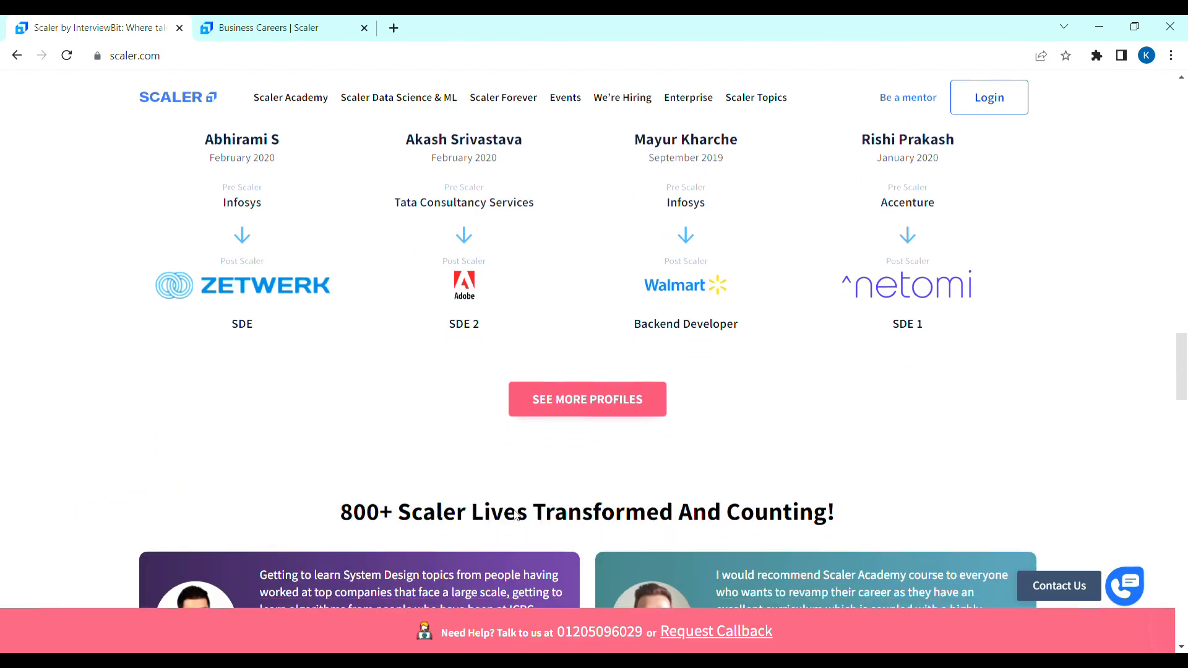
scroll(515, 513, "down", 1)
scroll(513, 509, "down", 1)
scroll(513, 510, "down", 1)
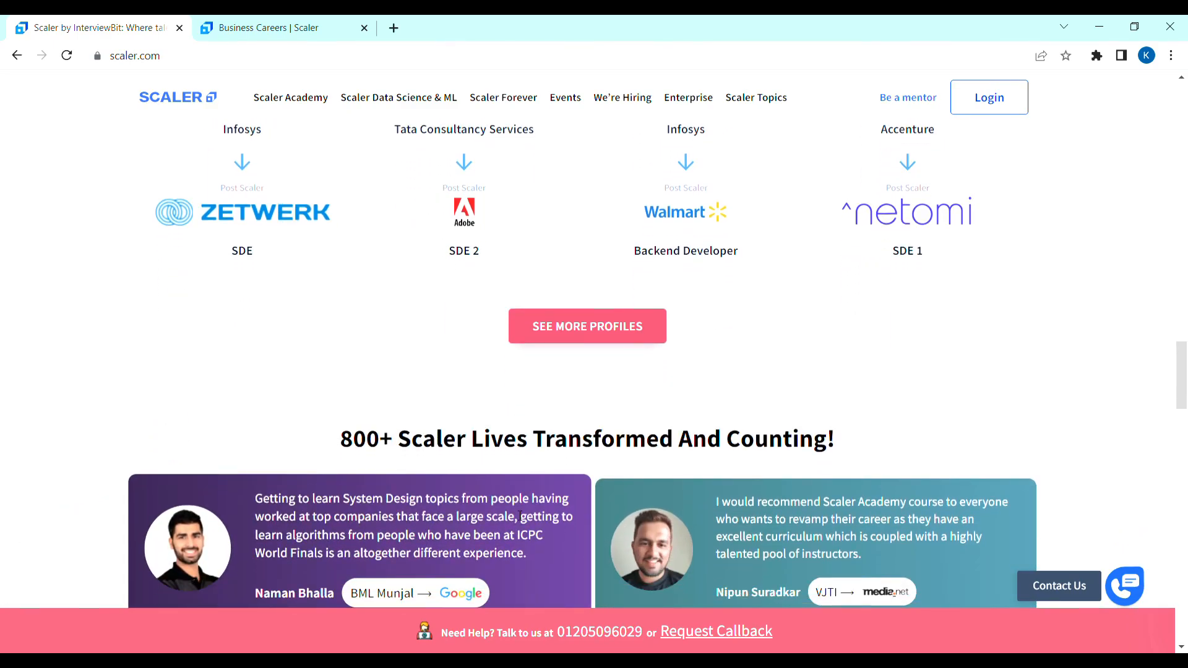
scroll(518, 513, "down", 1)
scroll(513, 510, "down", 1)
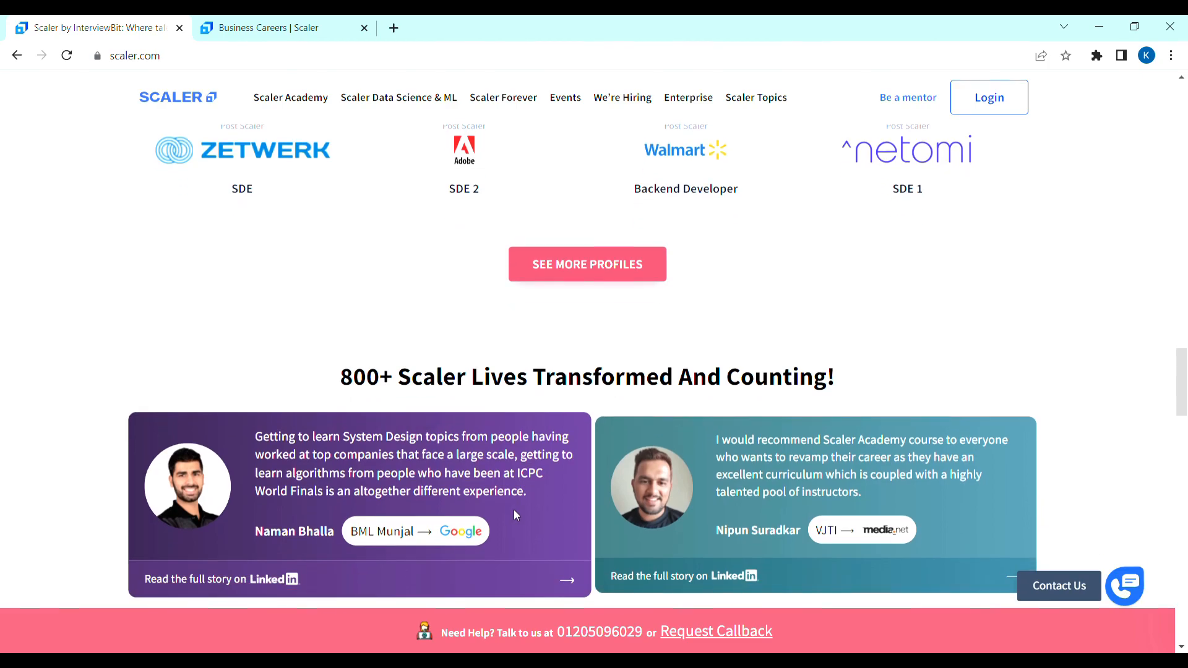
scroll(513, 510, "down", 1)
scroll(514, 510, "down", 1)
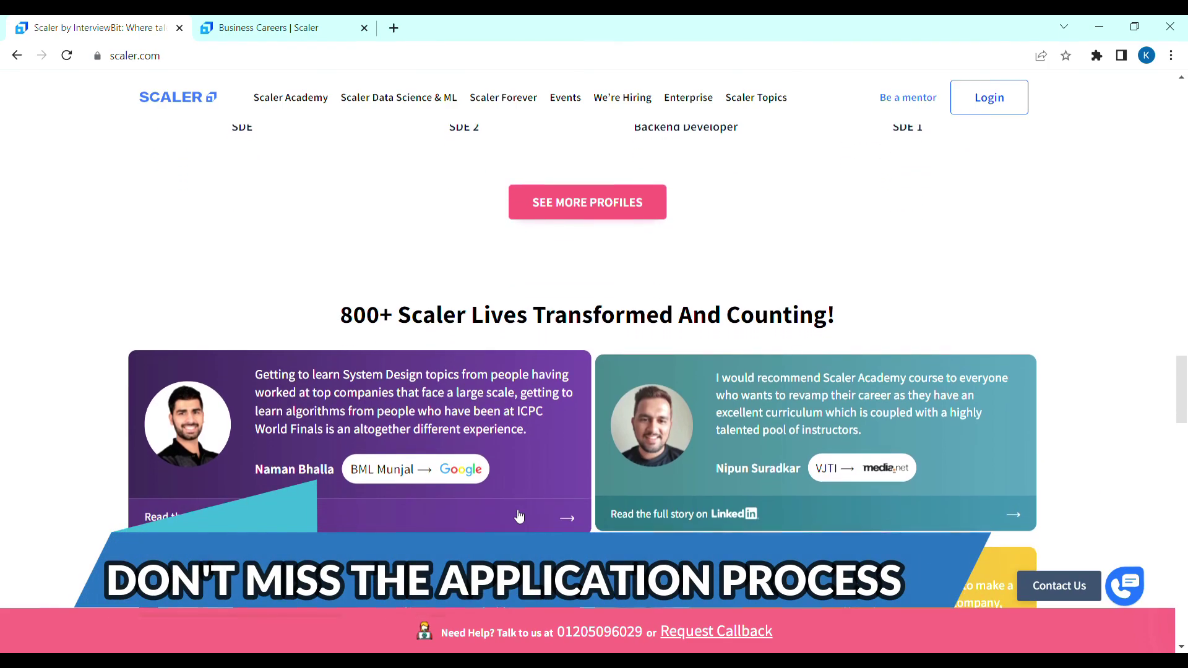
scroll(514, 509, "down", 1)
scroll(513, 509, "down", 1)
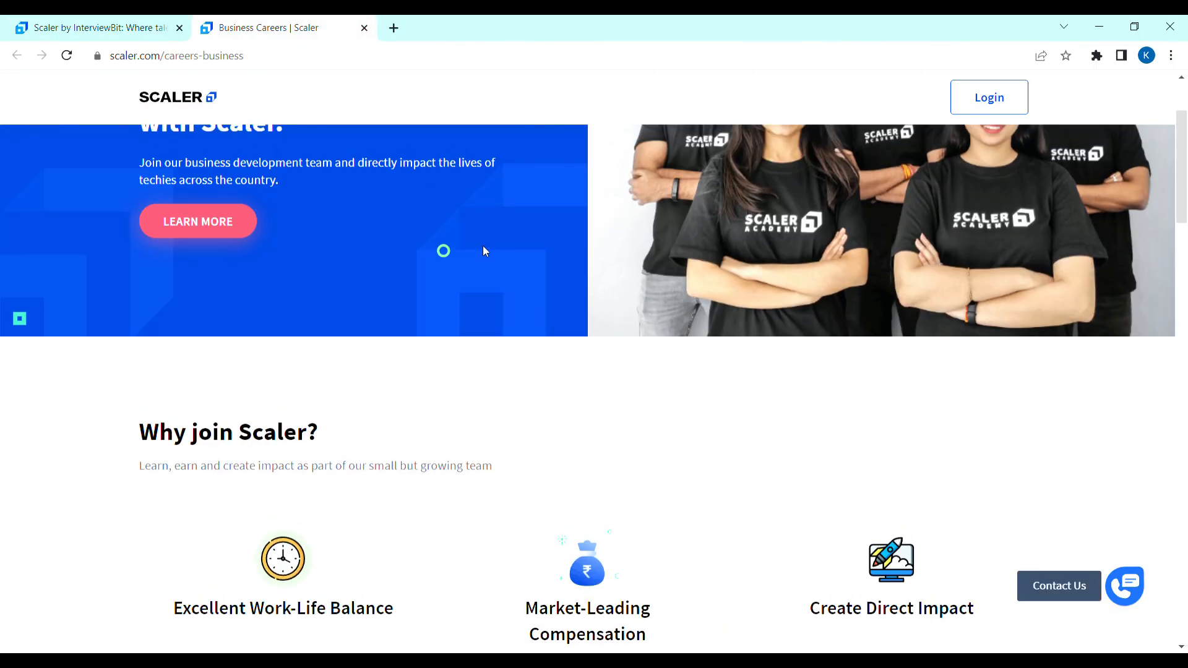
scroll(316, 278, "down", 3)
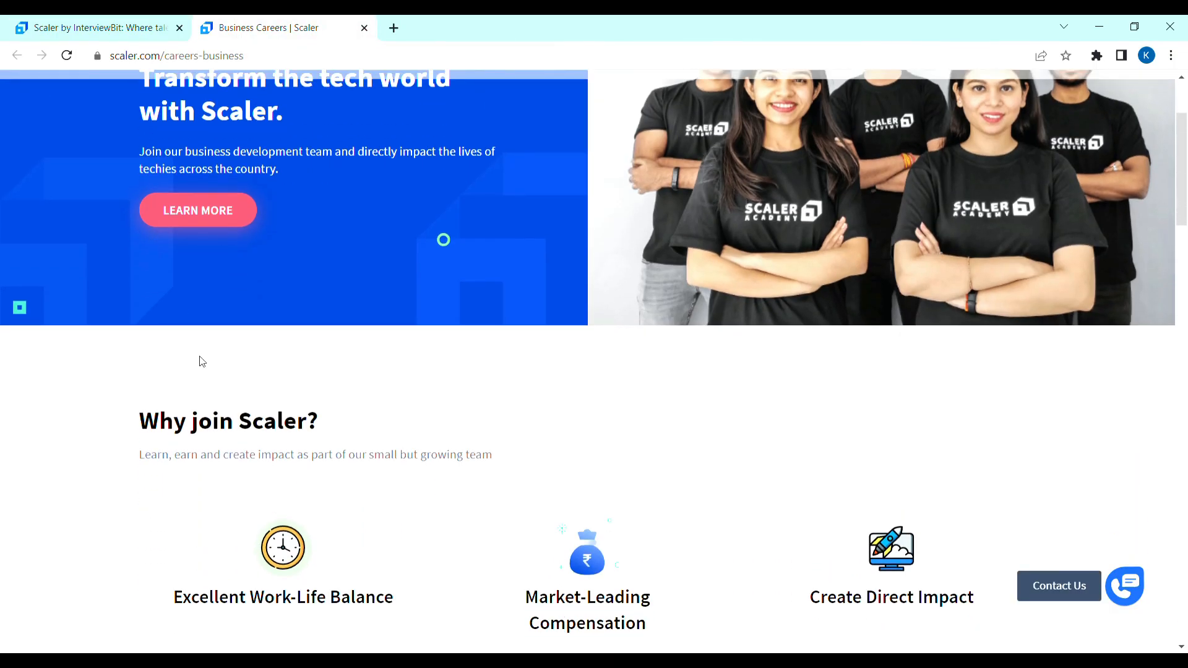
scroll(199, 362, "up", 3)
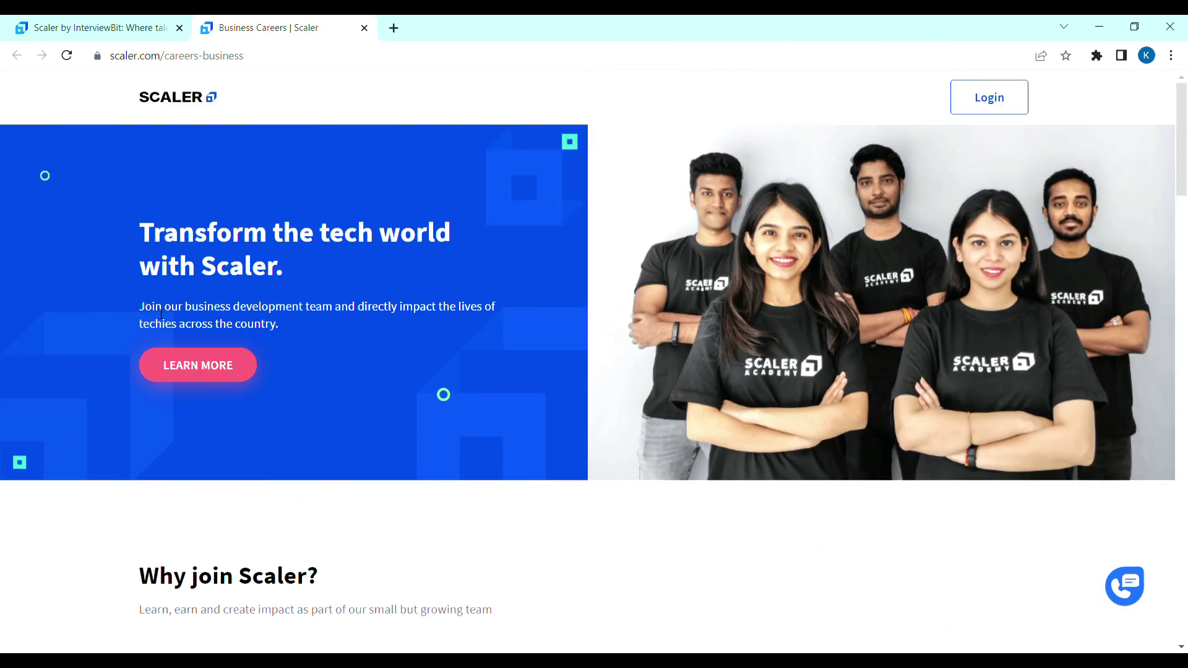
- Highlight the Why join Scaler benefits: work-life balance, nine-hour days, INR 15 LPA and monthly incentives
left_click_drag(140, 307, 337, 312)
scroll(271, 313, "down", 3)
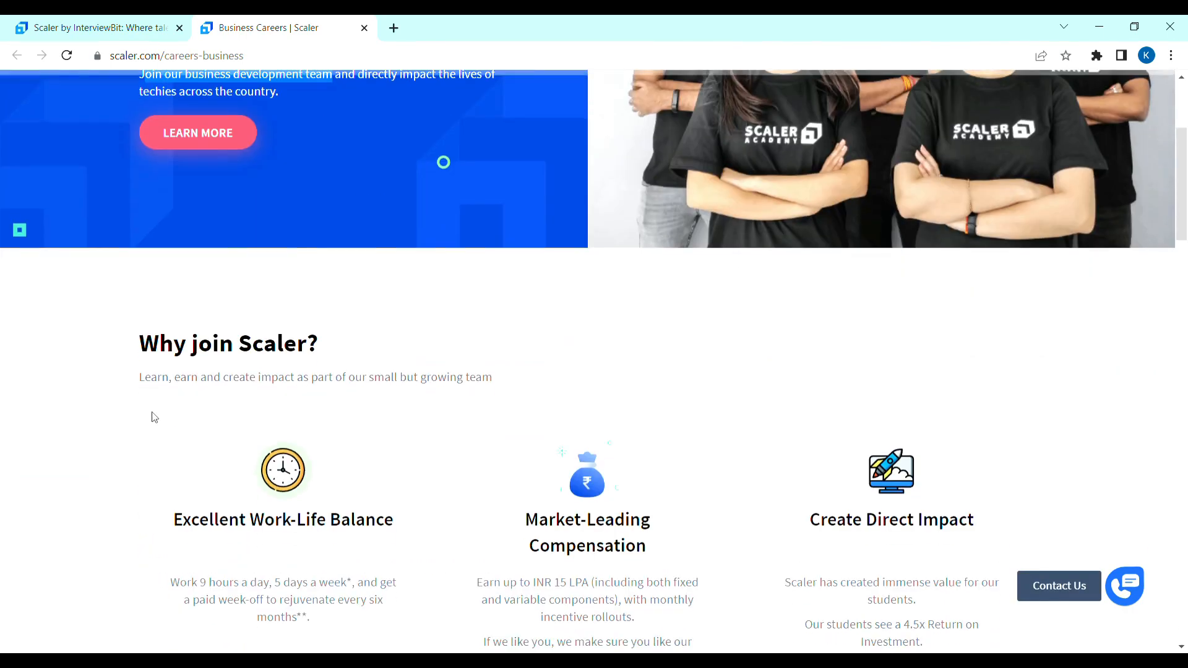
left_click_drag(139, 340, 380, 340)
scroll(340, 413, "down", 3)
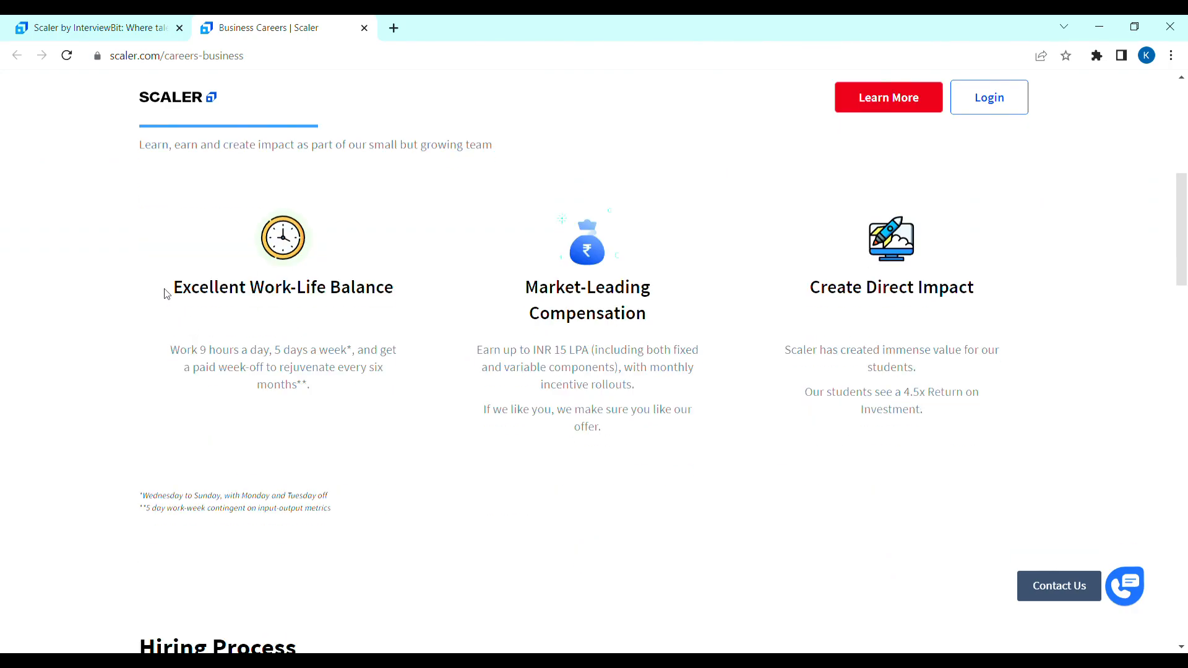
left_click_drag(165, 294, 409, 295)
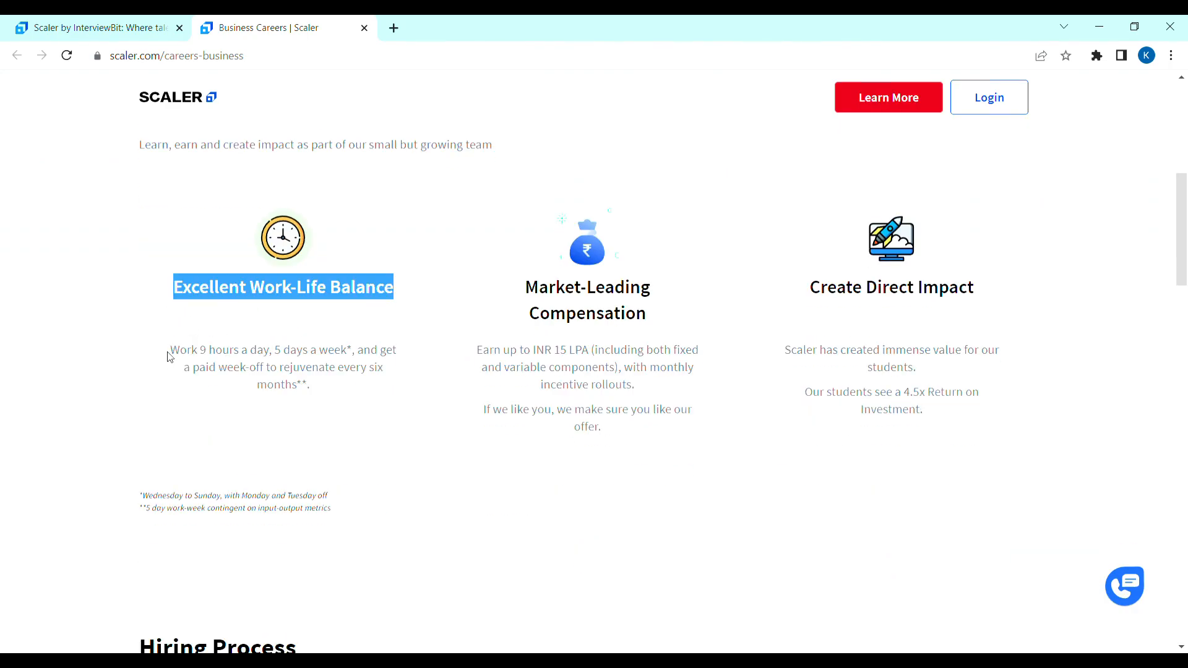
left_click_drag(169, 356, 352, 350)
left_click_drag(505, 295, 695, 328)
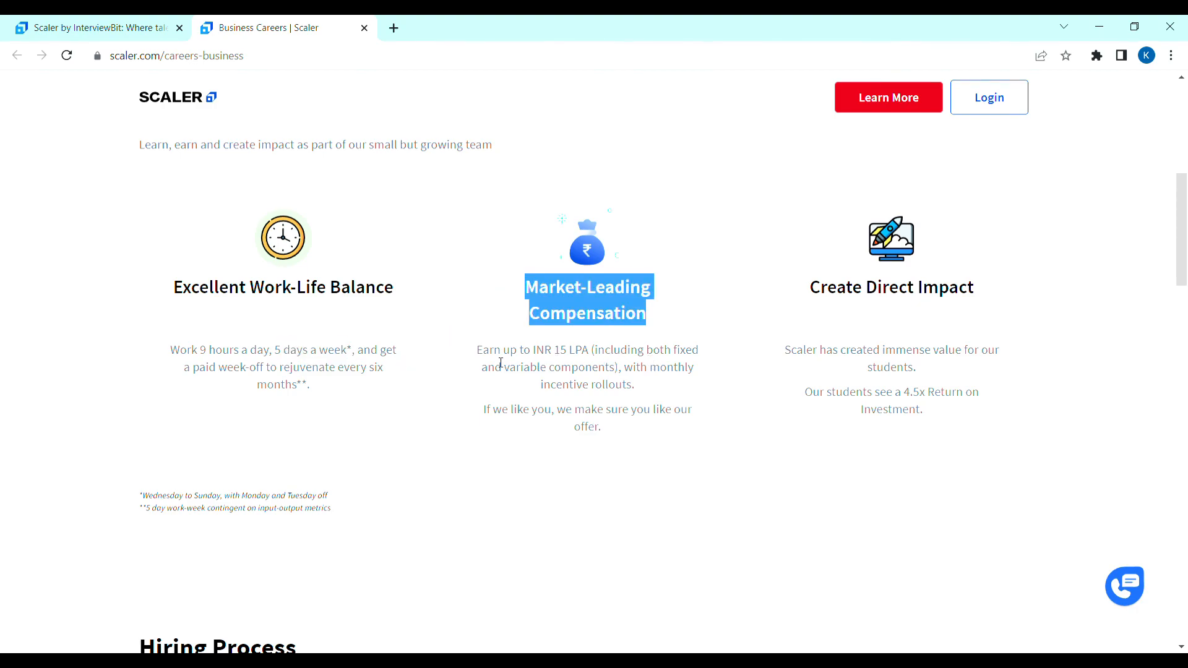
left_click_drag(476, 350, 657, 359)
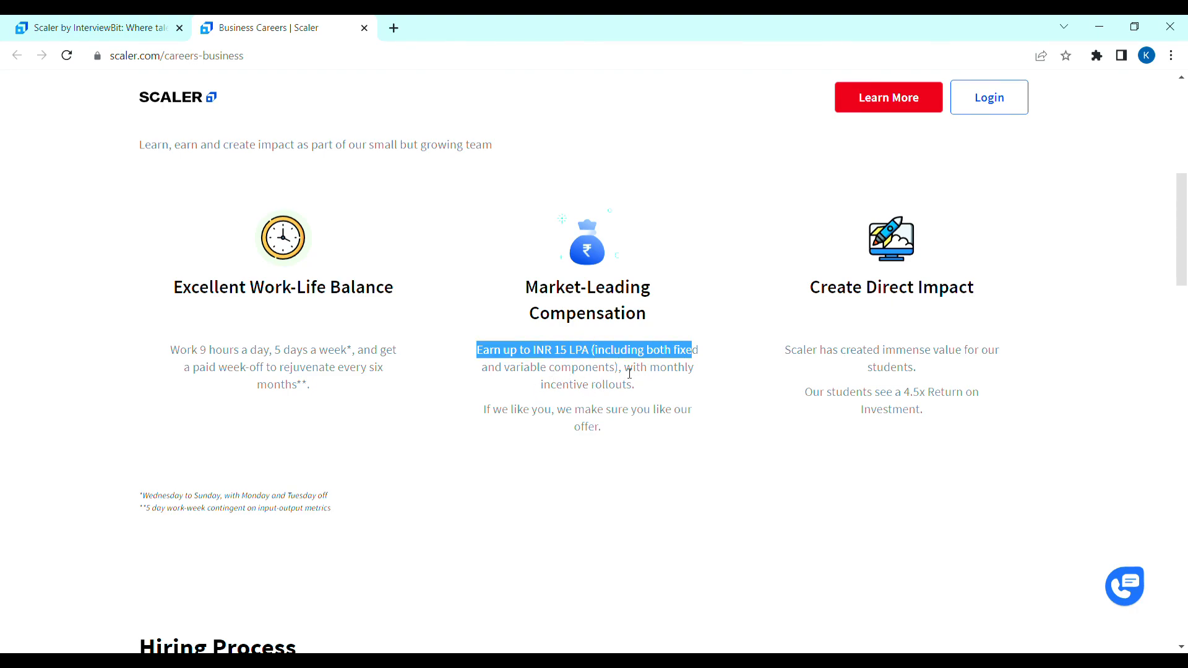
left_click_drag(624, 368, 697, 372)
left_click_drag(539, 385, 662, 396)
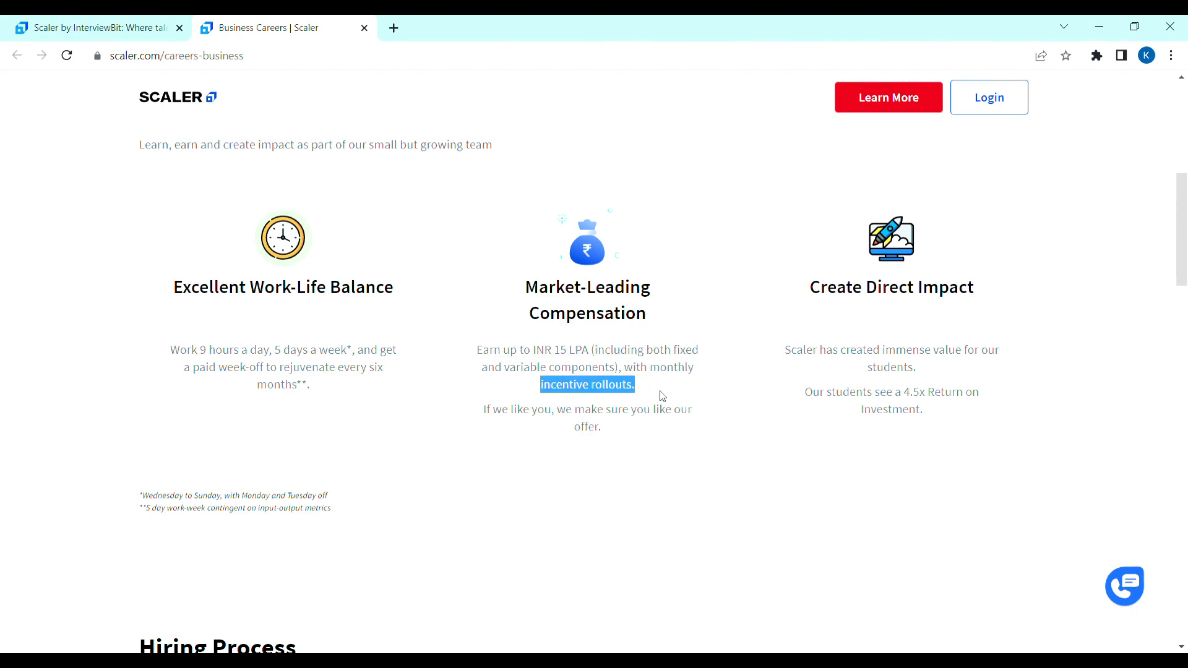
scroll(756, 341, "down", 3)
scroll(650, 353, "down", 2)
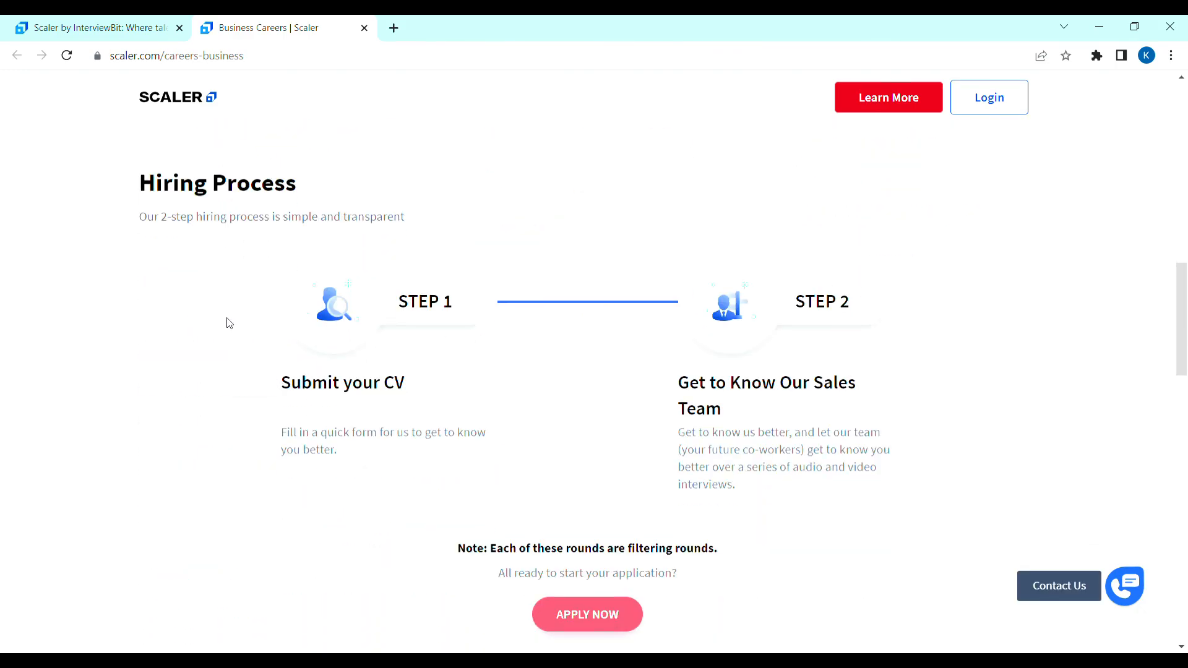
- Highlight the 2-step Hiring Process: submit your CV via a quick form, then sales team interviews
left_click_drag(126, 184, 380, 184)
left_click_drag(139, 224, 478, 225)
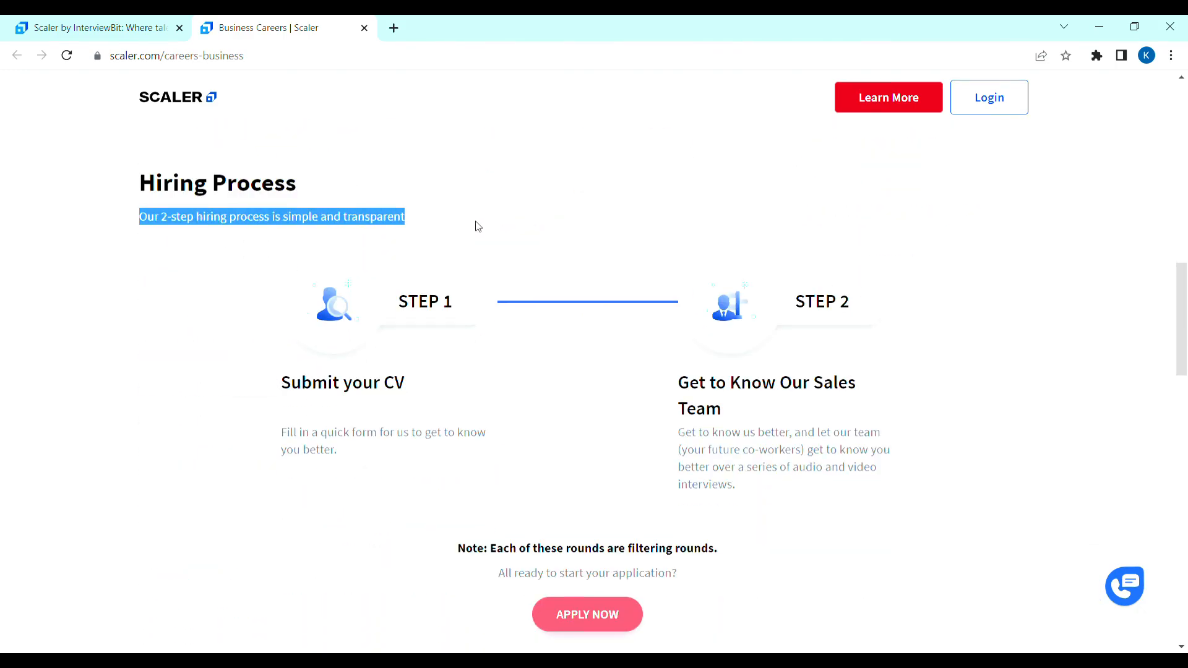
left_click_drag(279, 388, 466, 389)
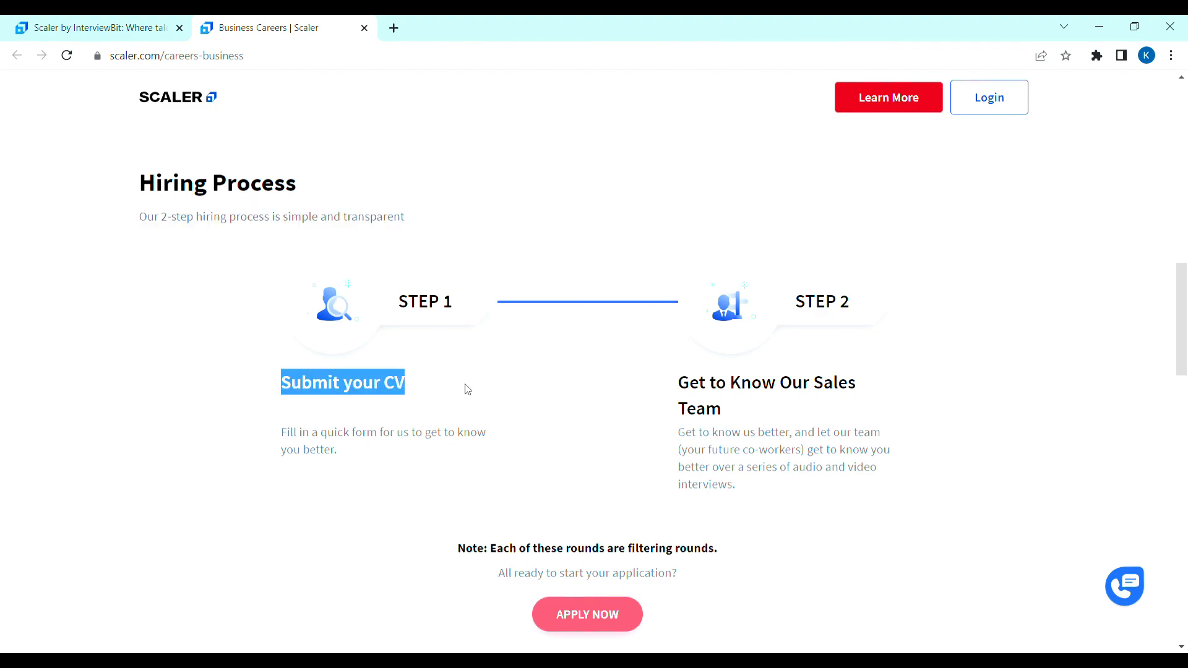
scroll(263, 476, "down", 2)
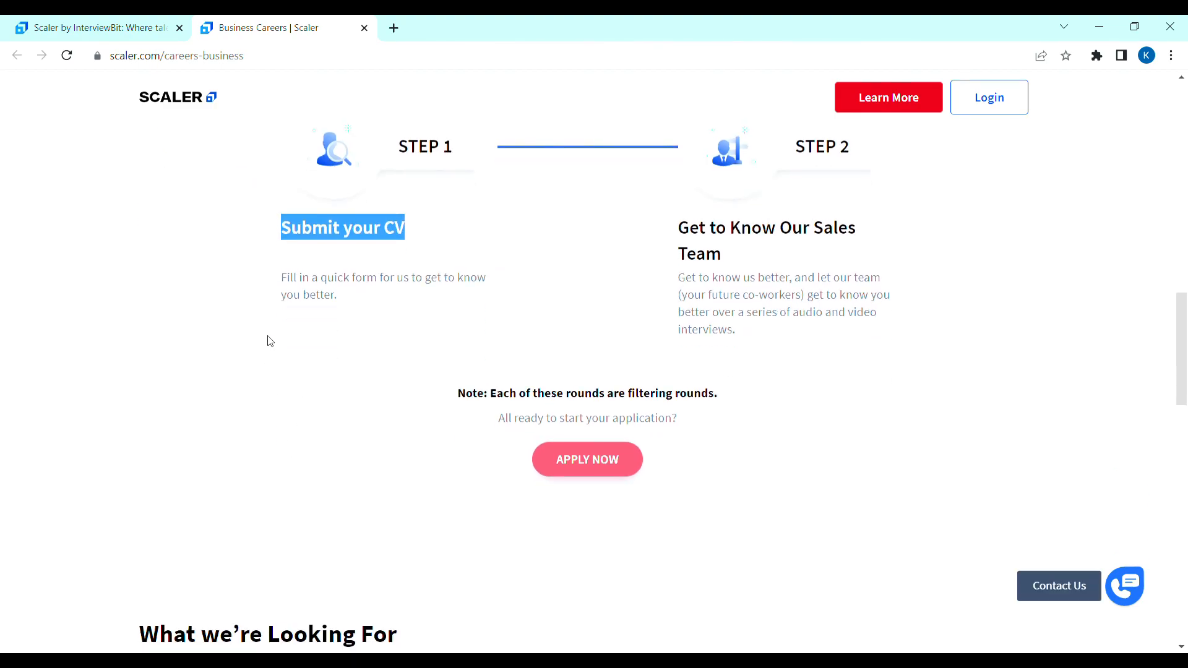
left_click_drag(276, 276, 461, 279)
scroll(557, 325, "up", 1)
left_click(808, 281)
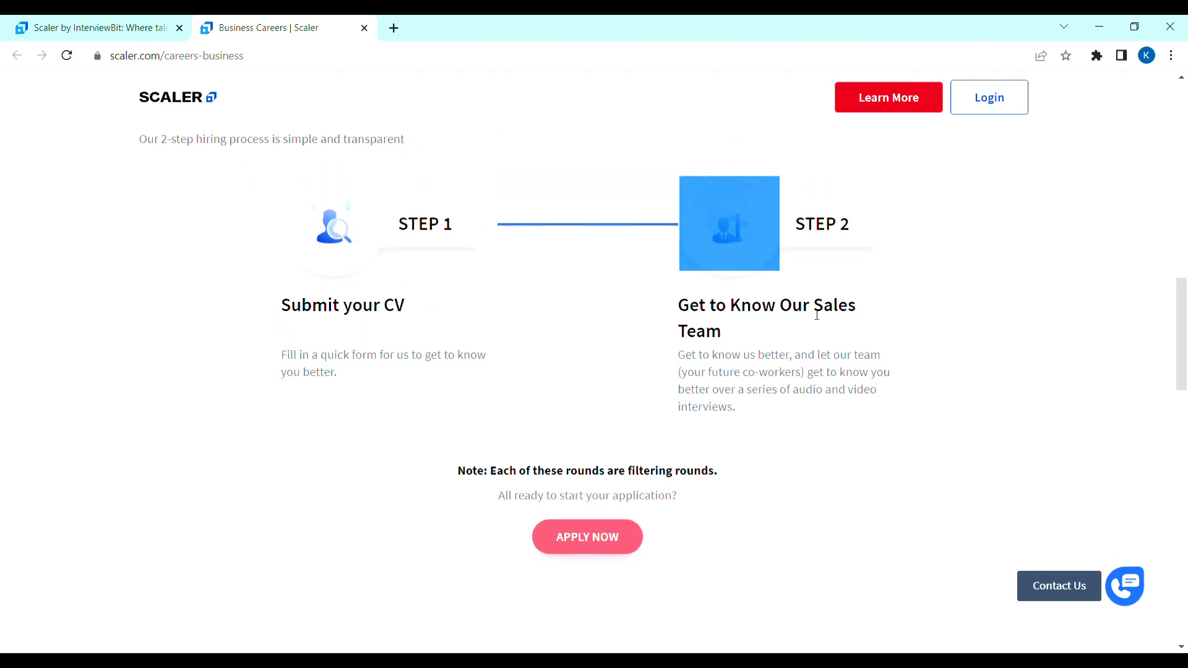
mouse_move(676, 305)
left_mouse_down()
mouse_move(715, 369)
mouse_move(881, 363)
mouse_move(810, 424)
left_mouse_up()
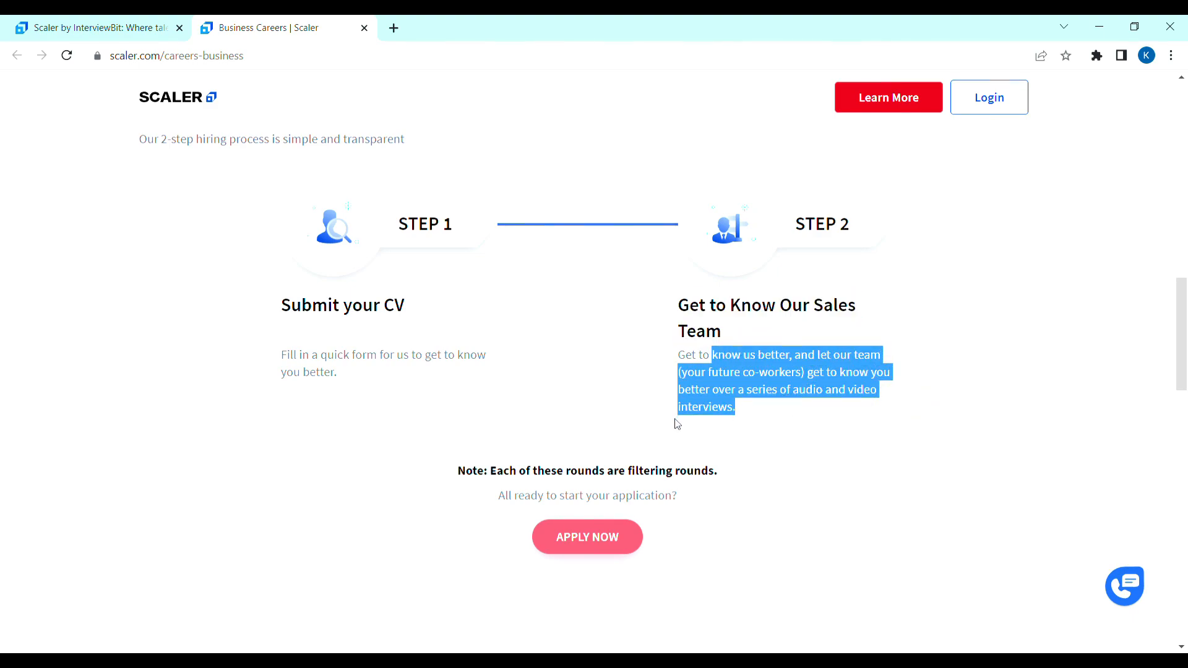
left_click_drag(679, 407, 739, 407)
scroll(703, 423, "down", 2)
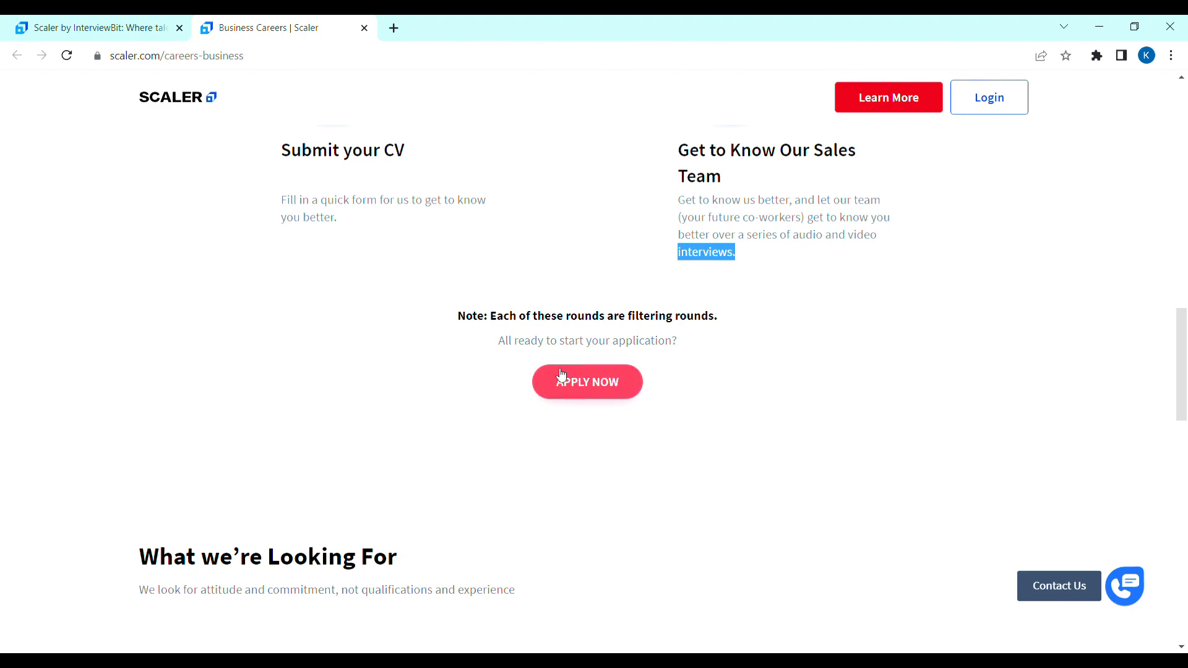
scroll(575, 380, "down", 2)
scroll(575, 381, "down", 2)
left_click_drag(102, 371, 263, 356)
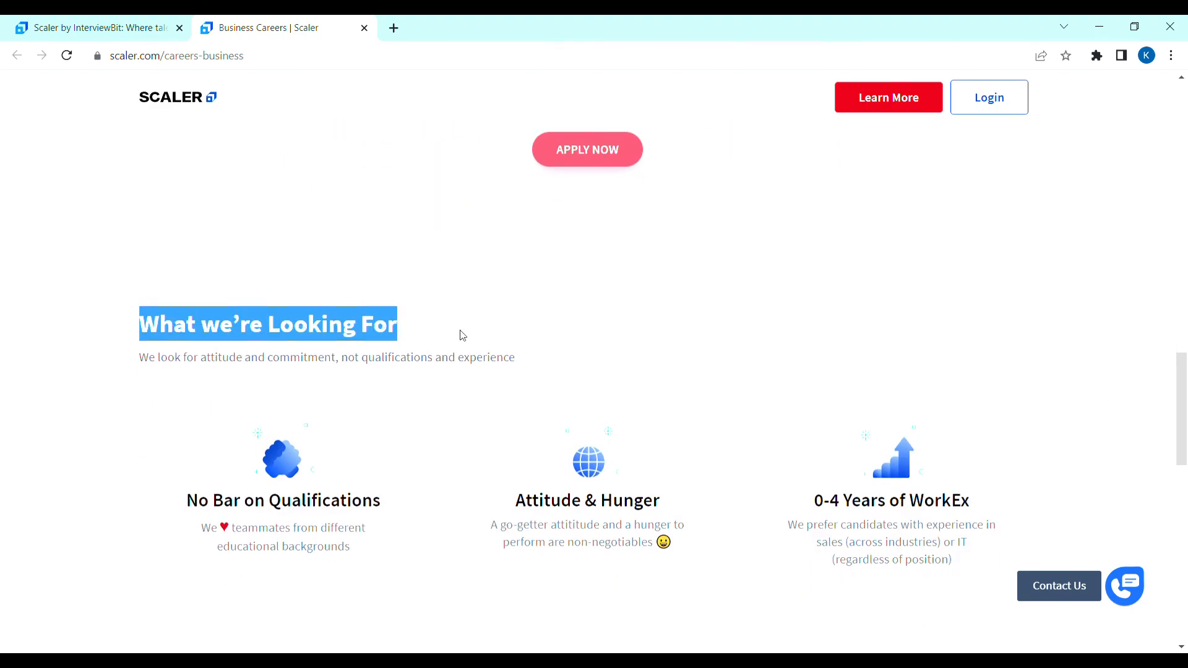
scroll(315, 396, "down", 2)
left_click_drag(177, 345, 382, 371)
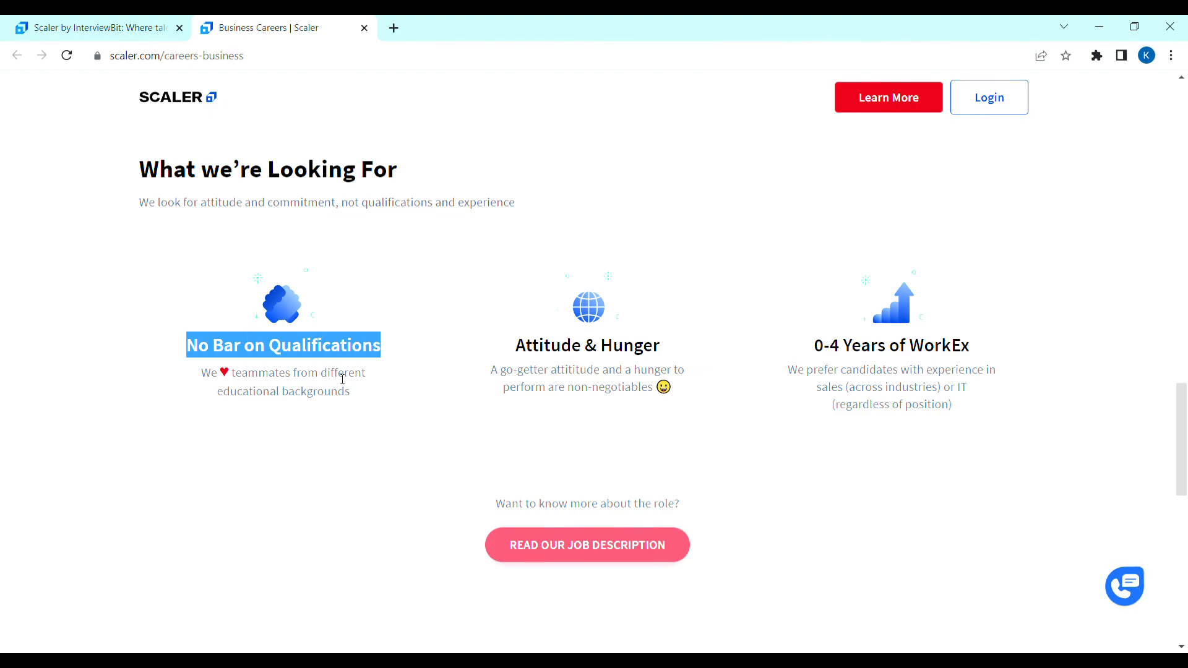
- Highlight the Attitude & Hunger and 0-4 Years of WorkEx criteria with preferred sales or IT experience
left_click_drag(512, 345, 654, 350)
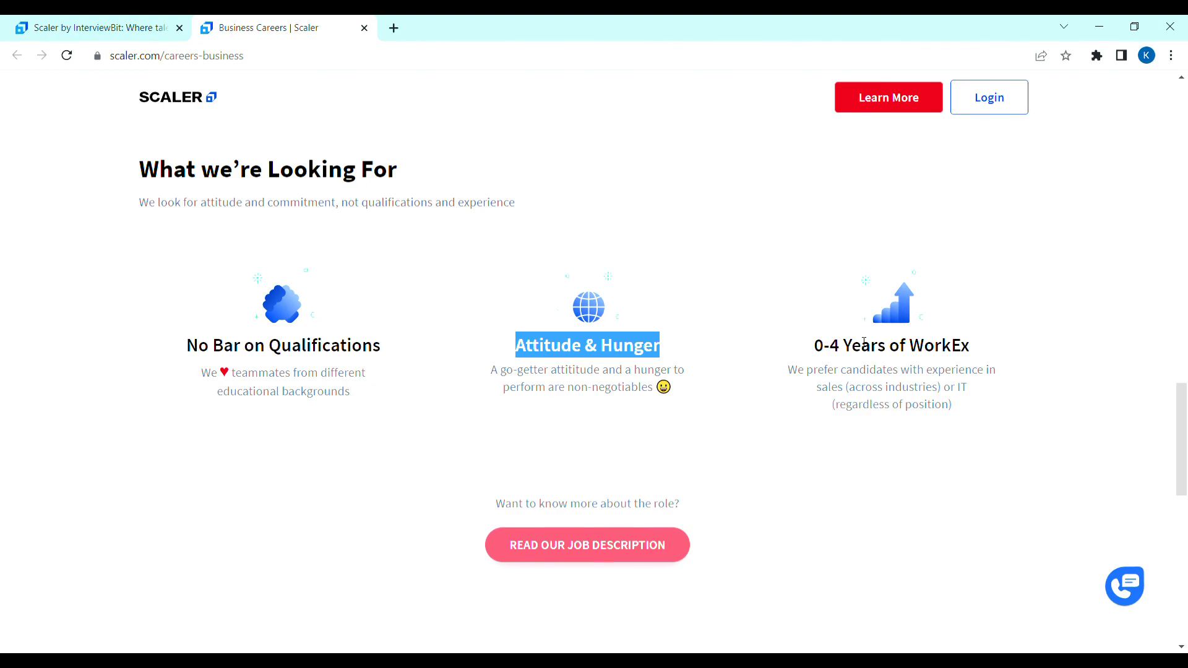
left_click_drag(823, 346, 944, 345)
left_click_drag(813, 345, 981, 345)
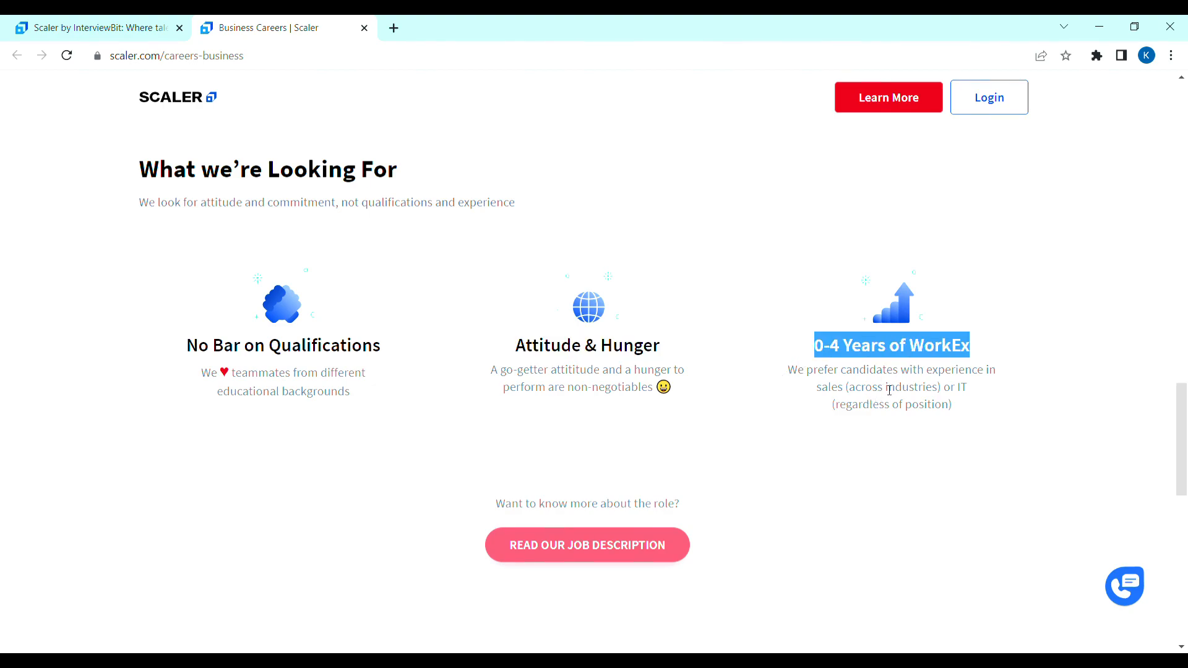
scroll(835, 385, "down", 1)
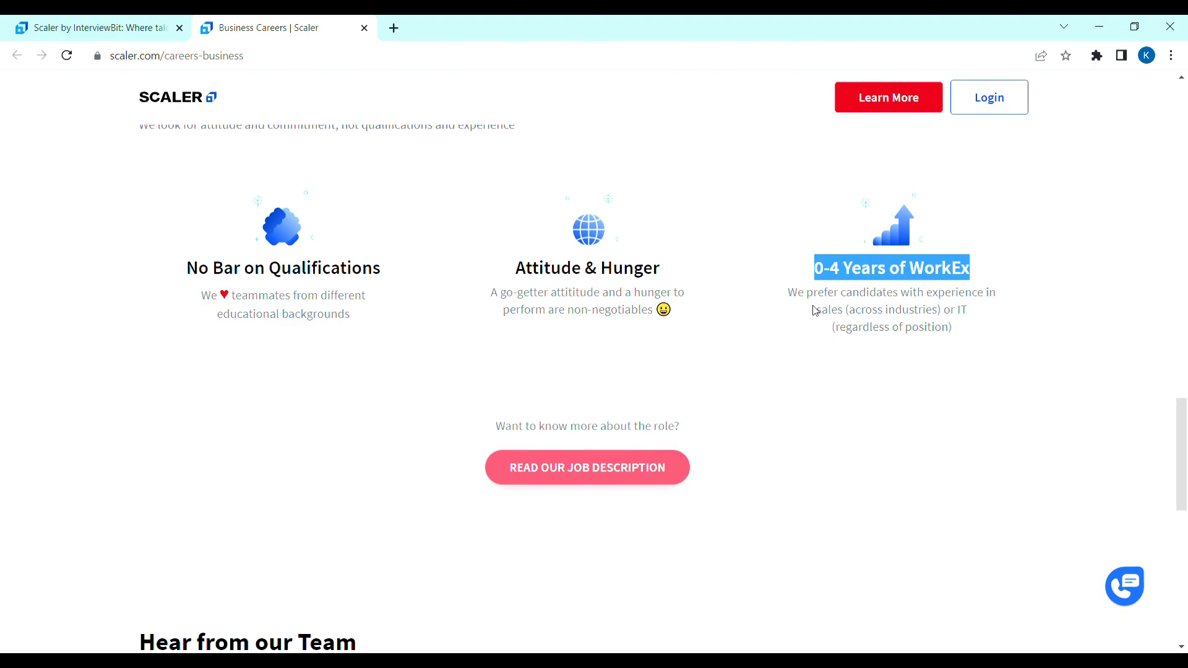
left_click_drag(816, 310, 955, 318)
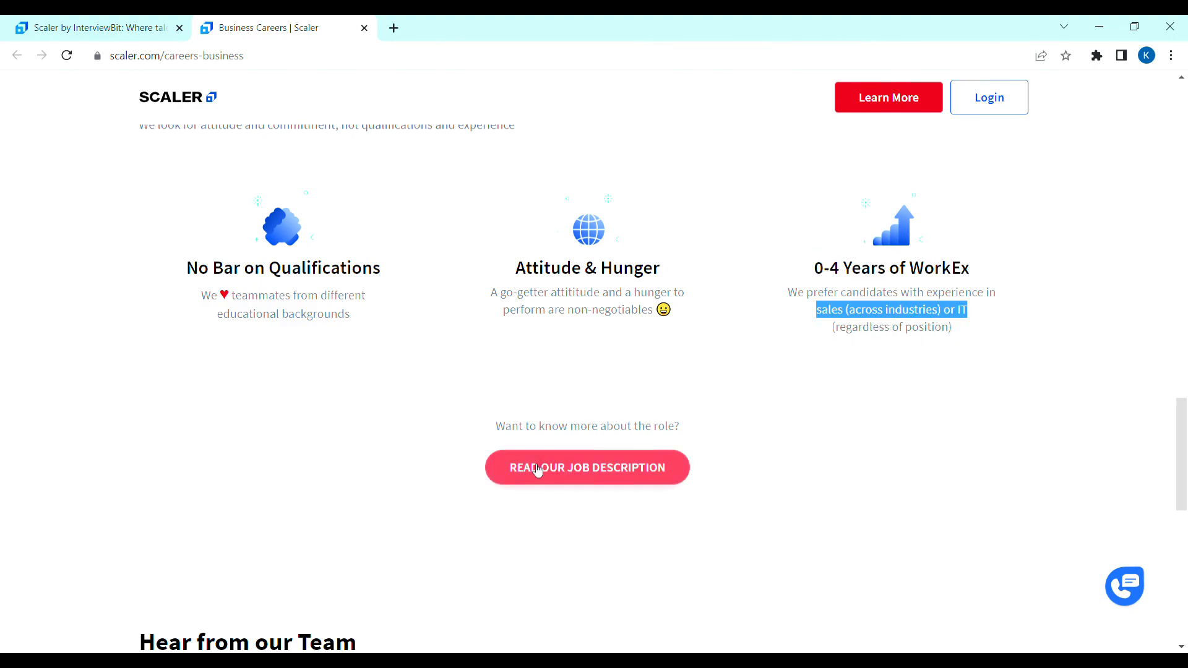
- View the job description PDF and highlight the work remotely or Bangalore office line
left_click(609, 469)
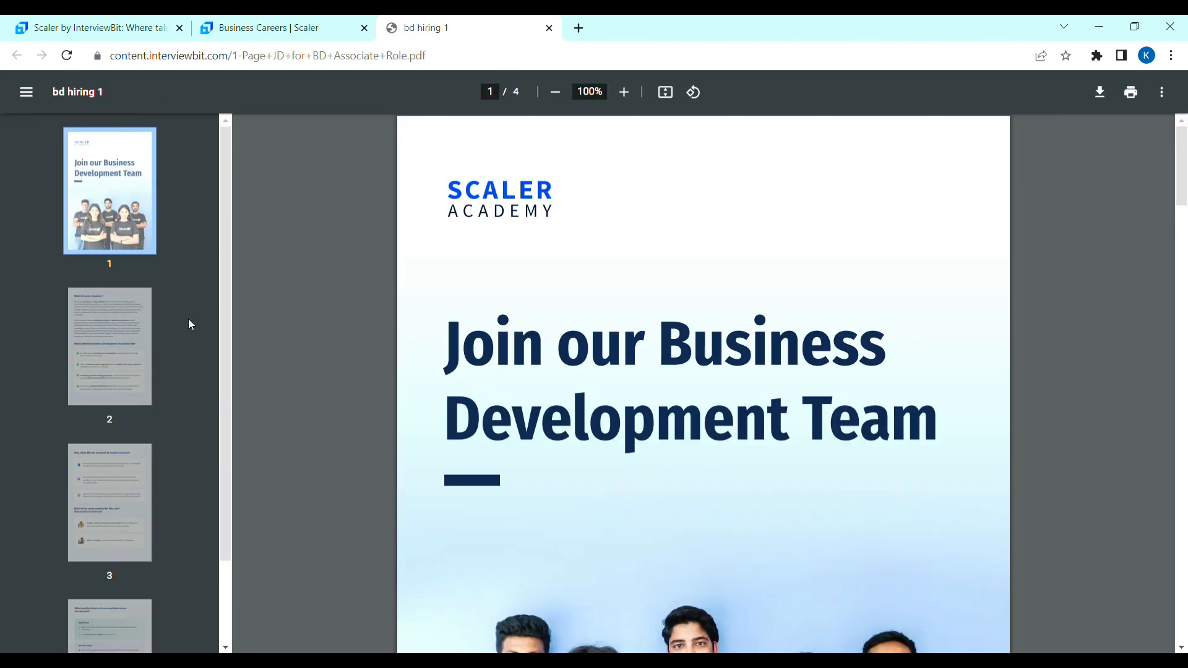
scroll(747, 371, "down", 5)
scroll(748, 372, "down", 5)
scroll(748, 372, "down", 4)
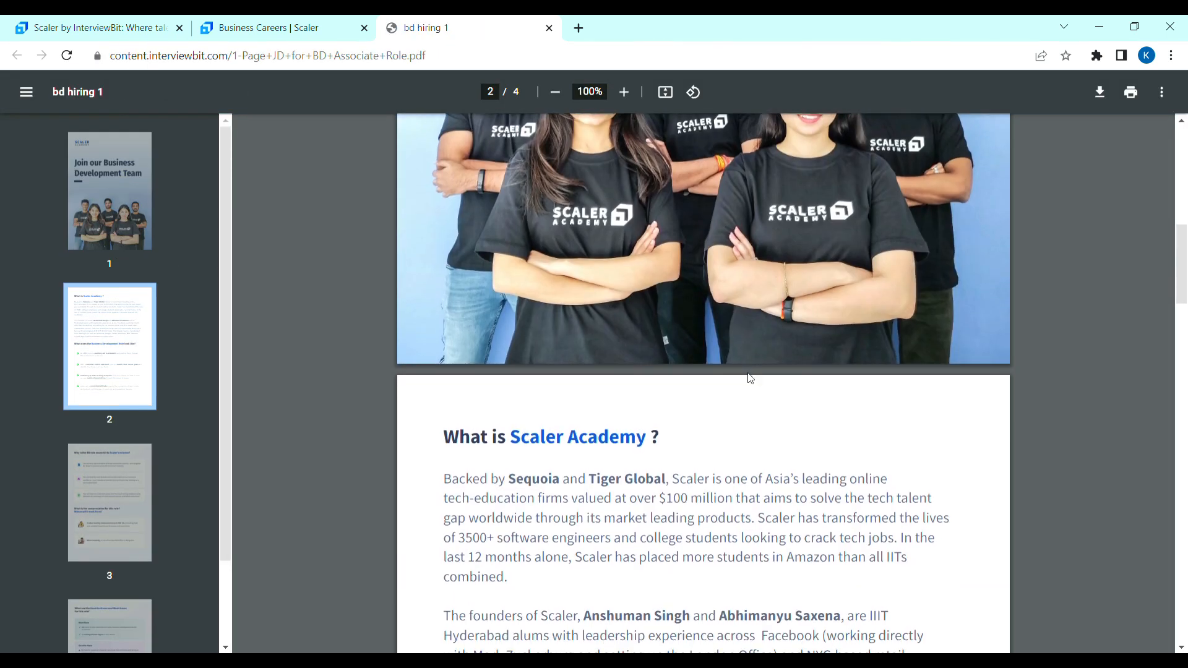
scroll(747, 372, "down", 4)
scroll(748, 372, "down", 4)
scroll(746, 372, "down", 3)
scroll(754, 380, "down", 3)
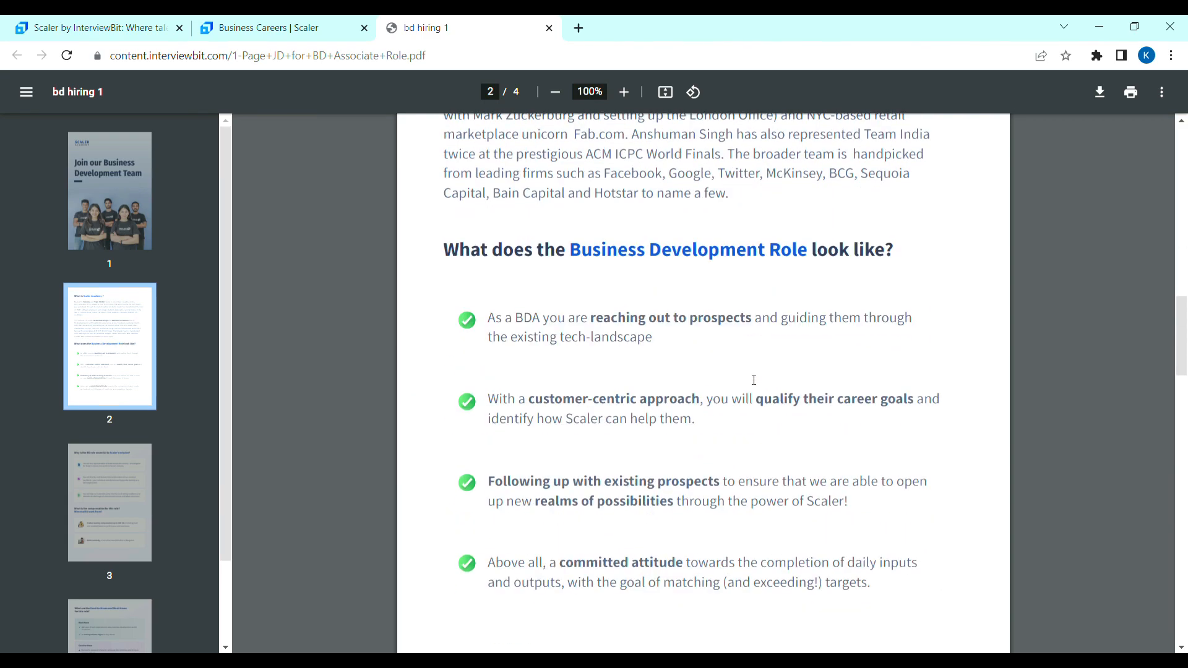
scroll(753, 380, "down", 2)
scroll(754, 381, "down", 3)
scroll(650, 511, "down", 3)
scroll(612, 599, "down", 3)
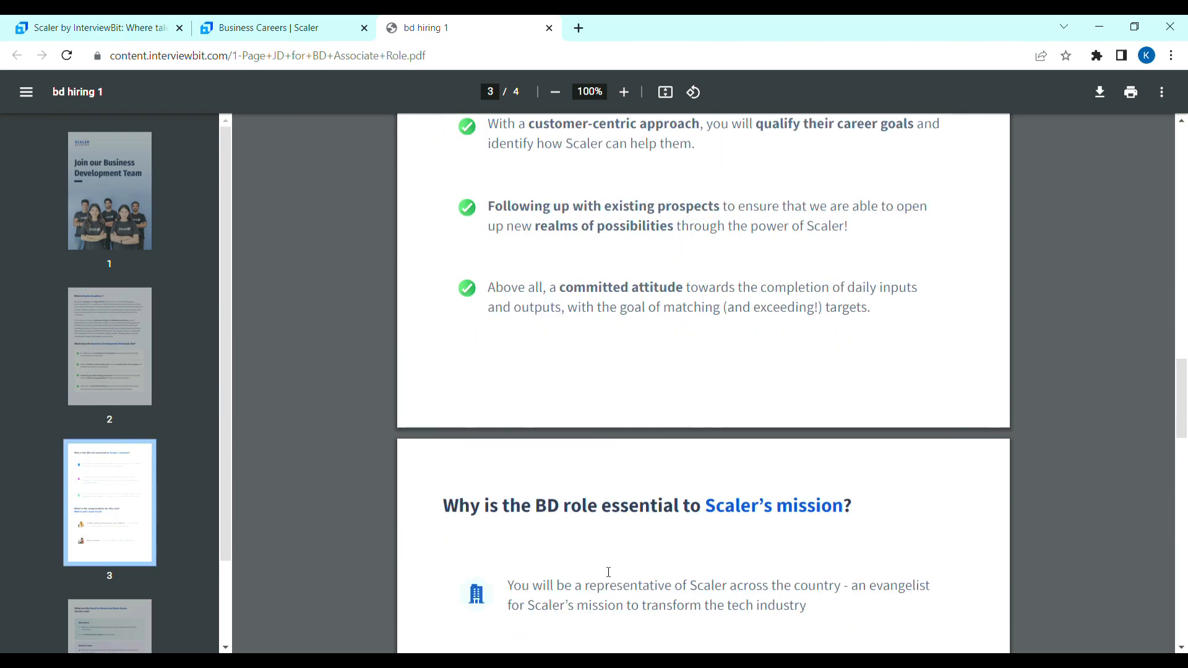
scroll(595, 557, "down", 3)
scroll(584, 556, "down", 3)
scroll(573, 552, "down", 3)
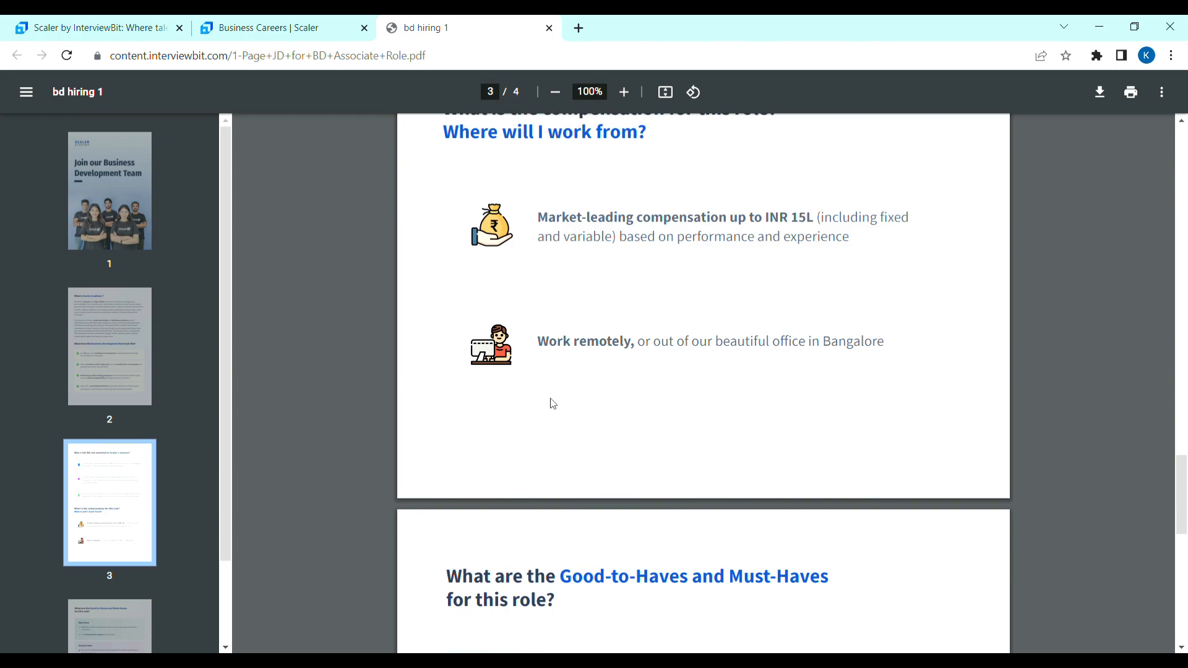
left_click_drag(537, 344, 900, 349)
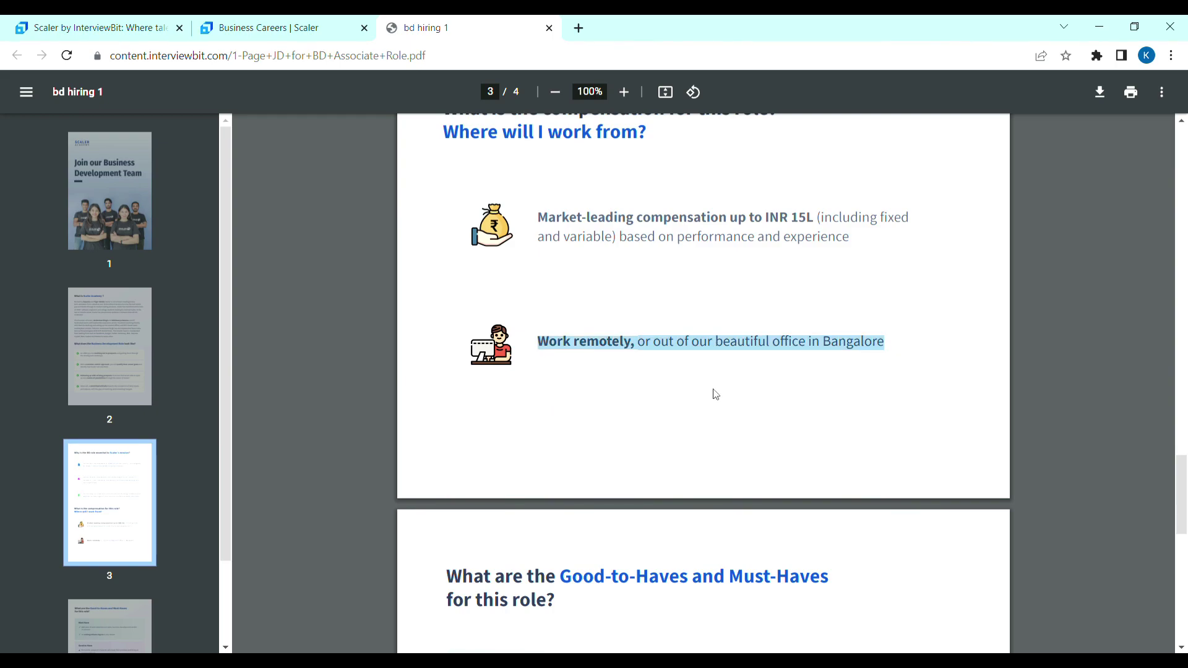
left_click(680, 390)
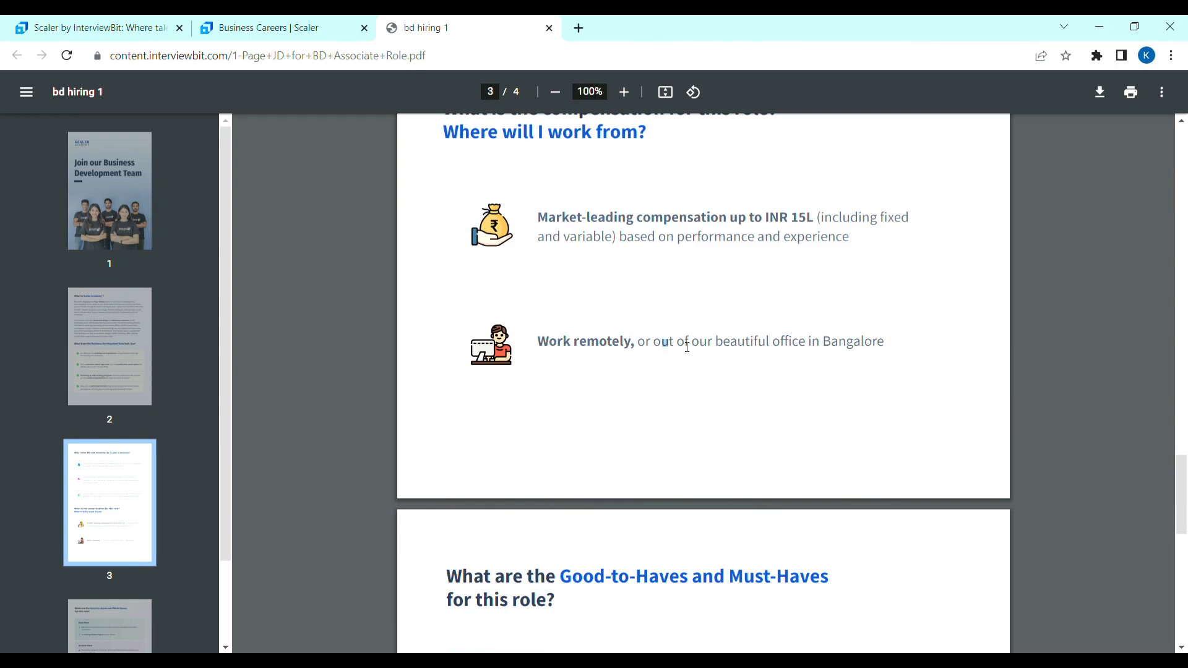
left_click_drag(664, 343, 953, 347)
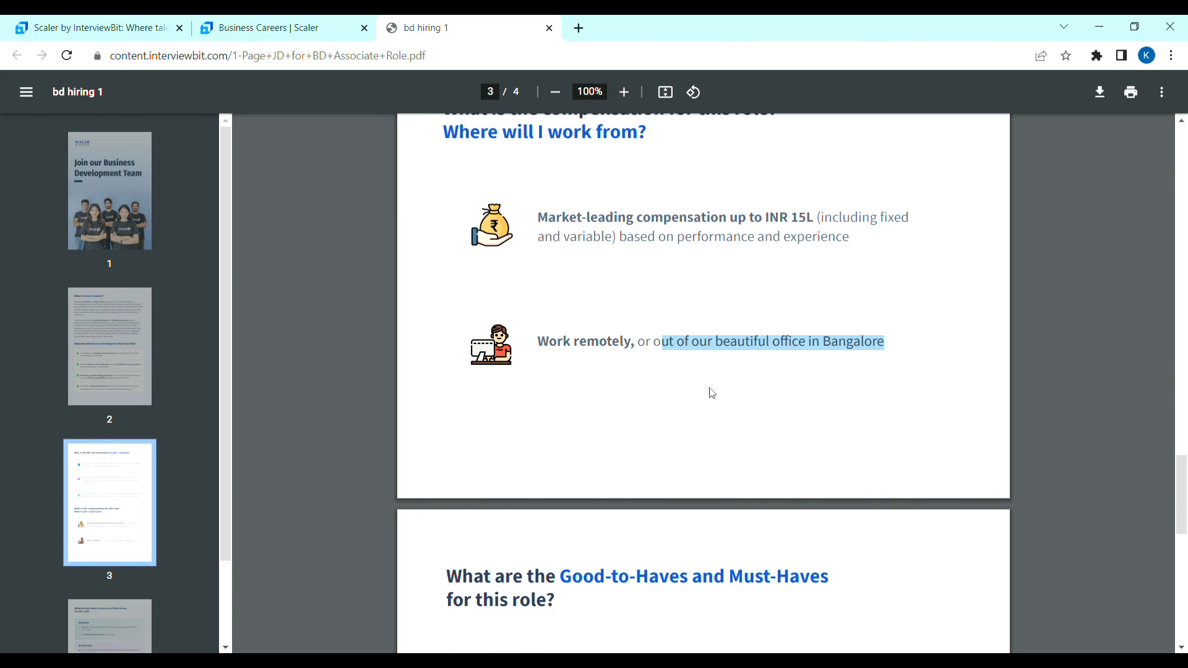
scroll(709, 394, "down", 1)
left_click(527, 267)
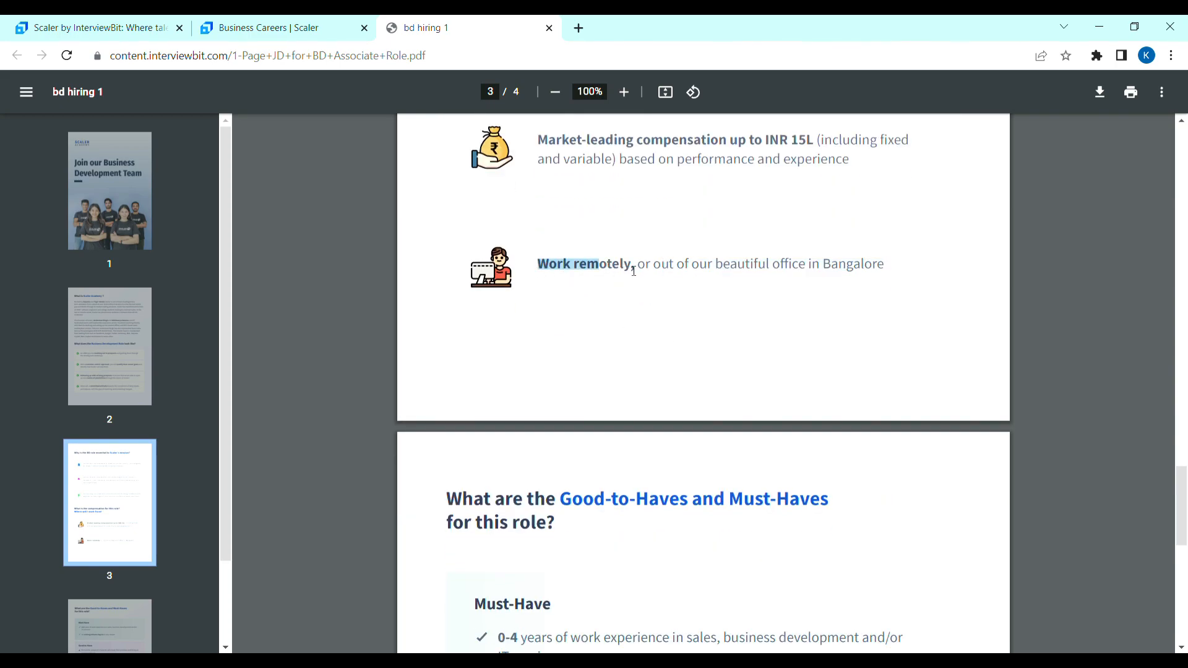
left_click_drag(633, 269, 654, 269)
- Start the Business Development application and confirm the e-mail, contact number, name and age answers
key("ctrl+shift+Tab")
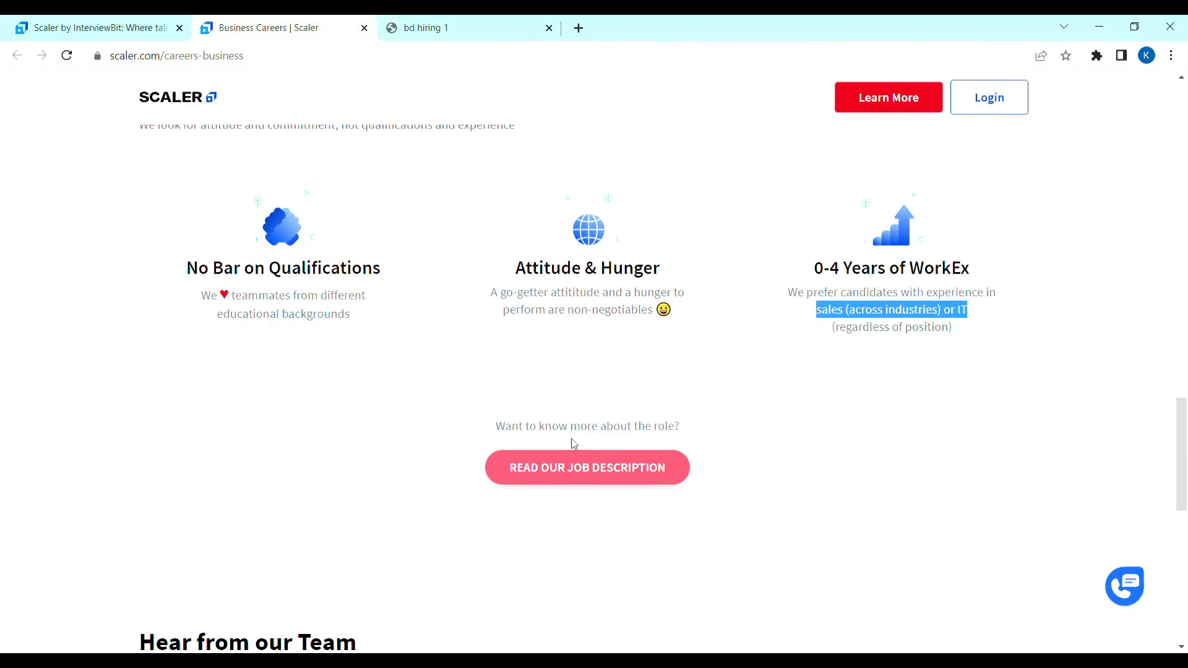
left_click(586, 467)
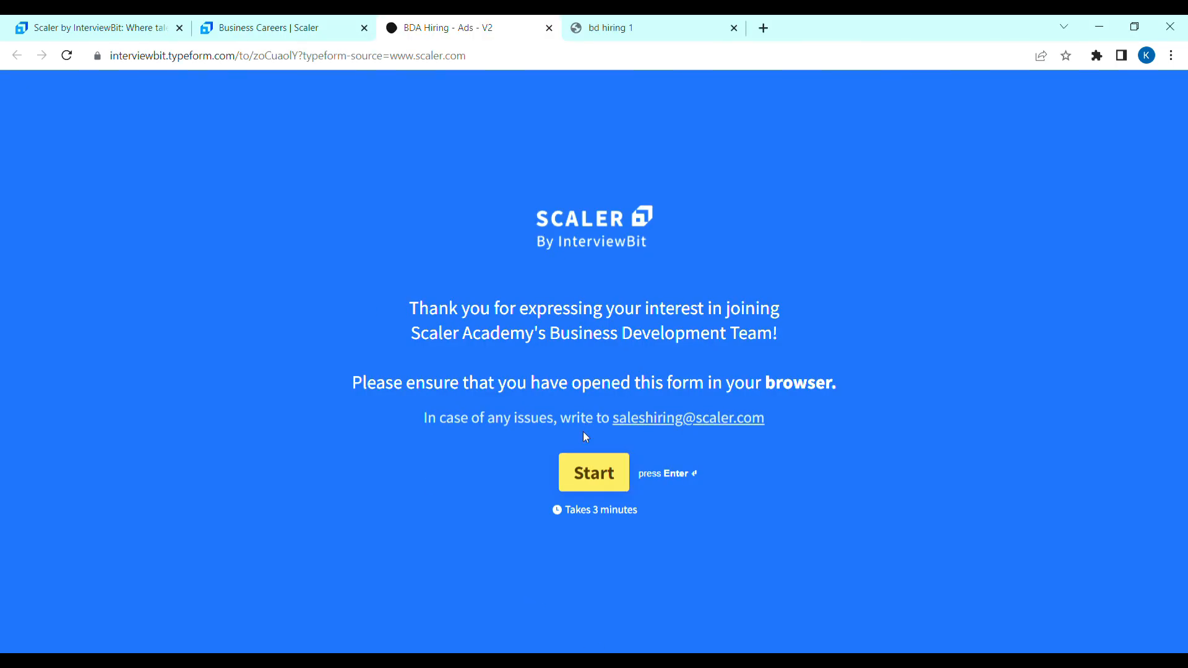
left_click(608, 482)
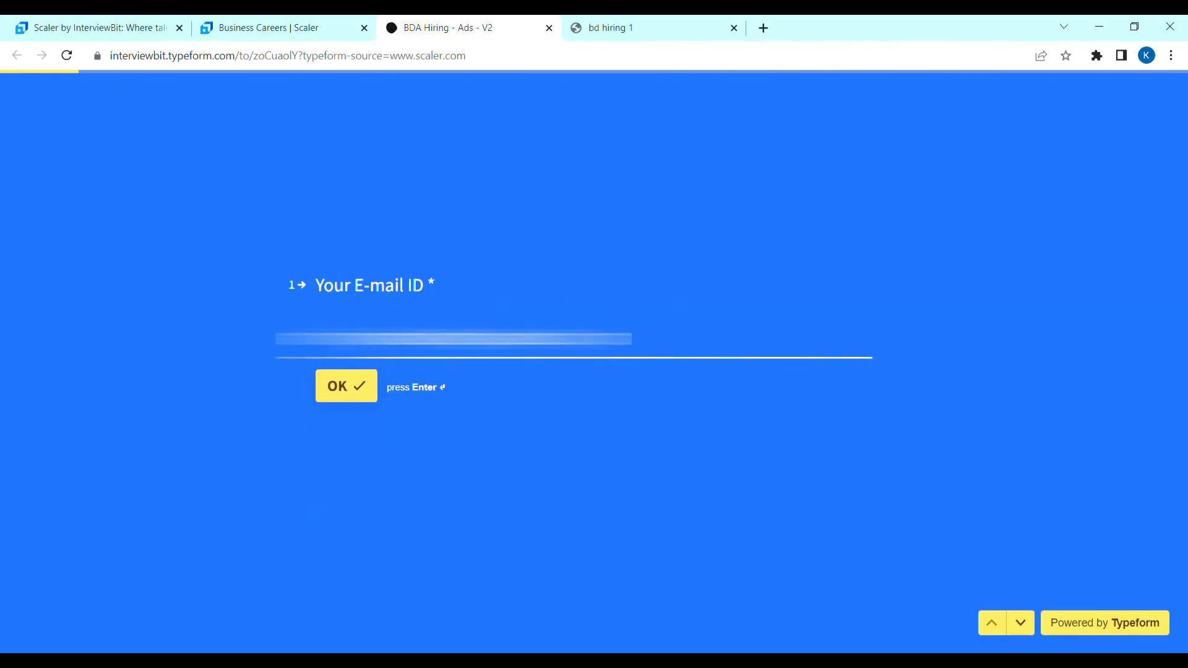
left_click(351, 385)
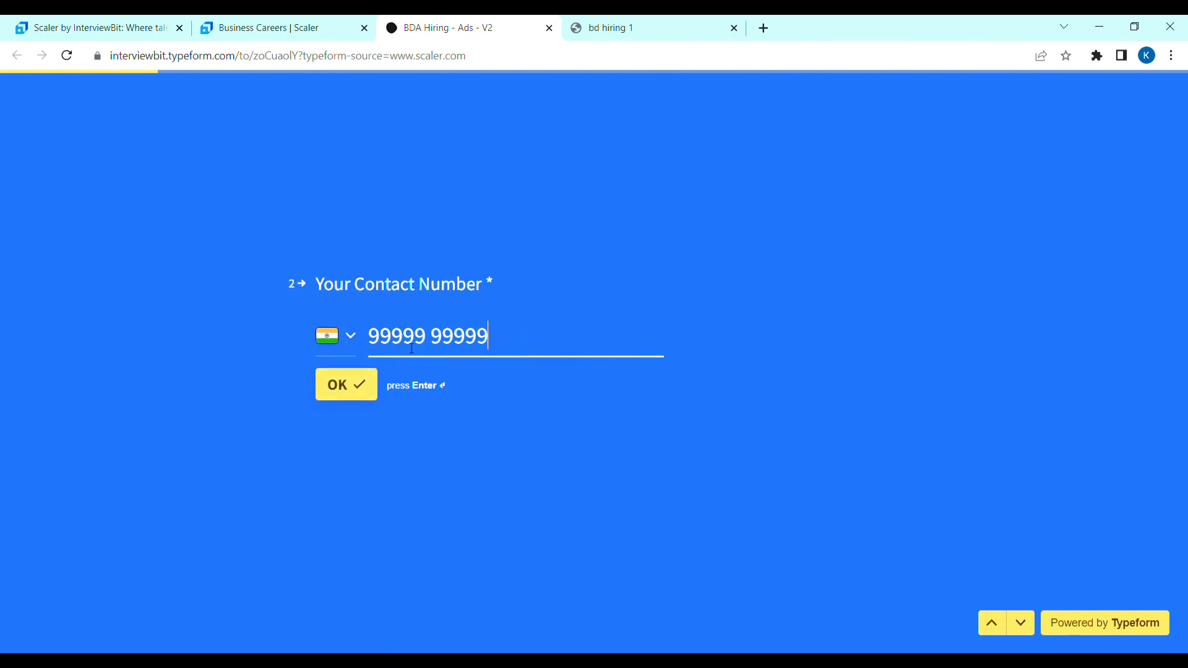
left_click(358, 387)
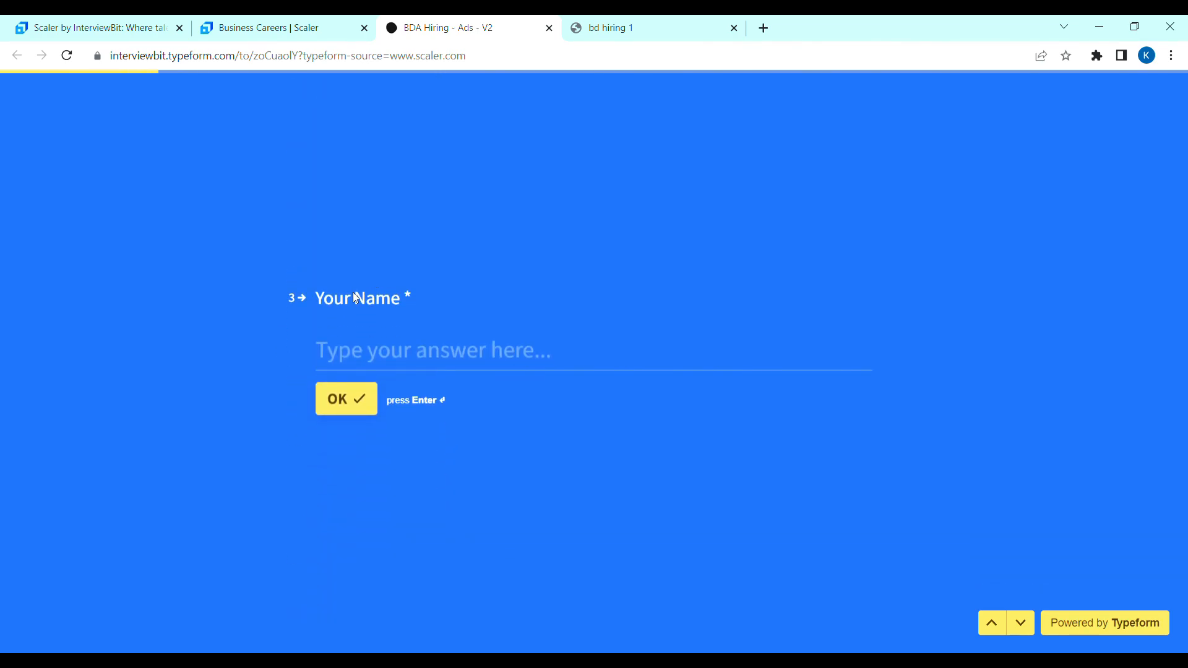
left_click(353, 339)
type("ggg")
left_click(354, 381)
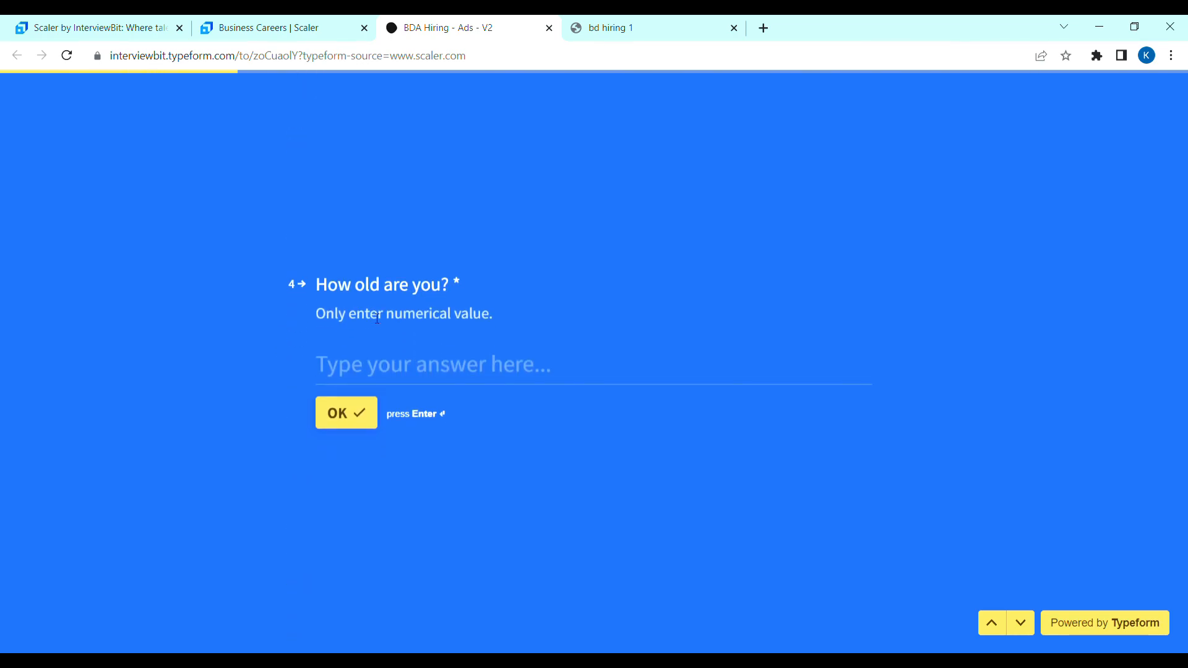
type("12")
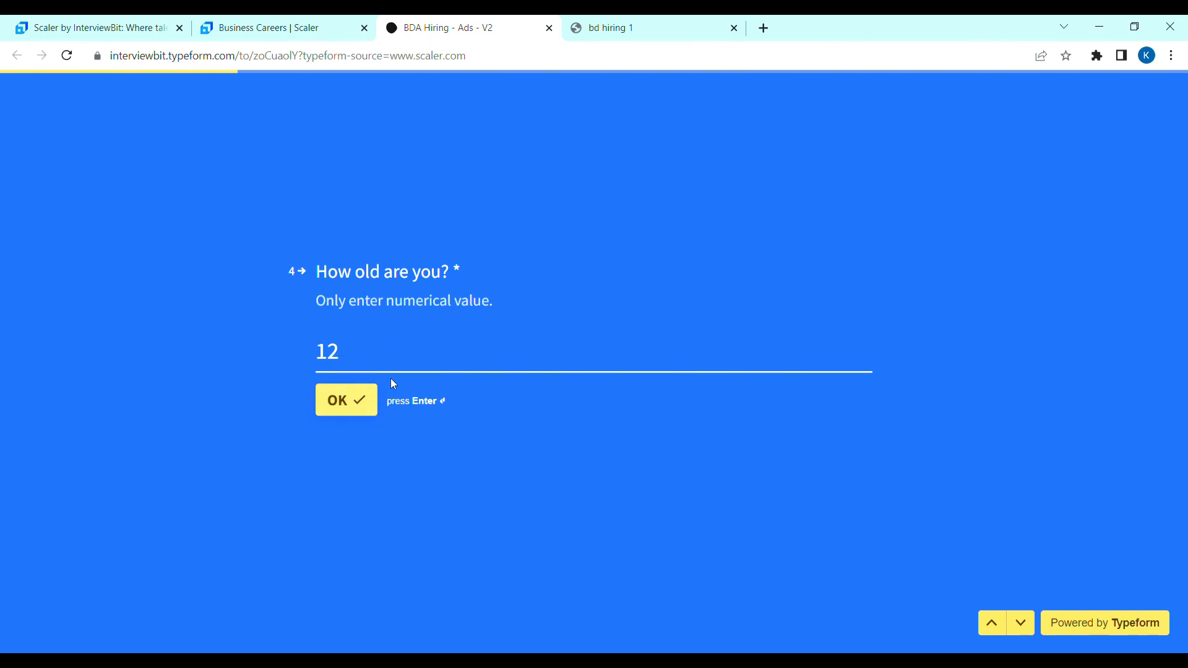
left_click(371, 395)
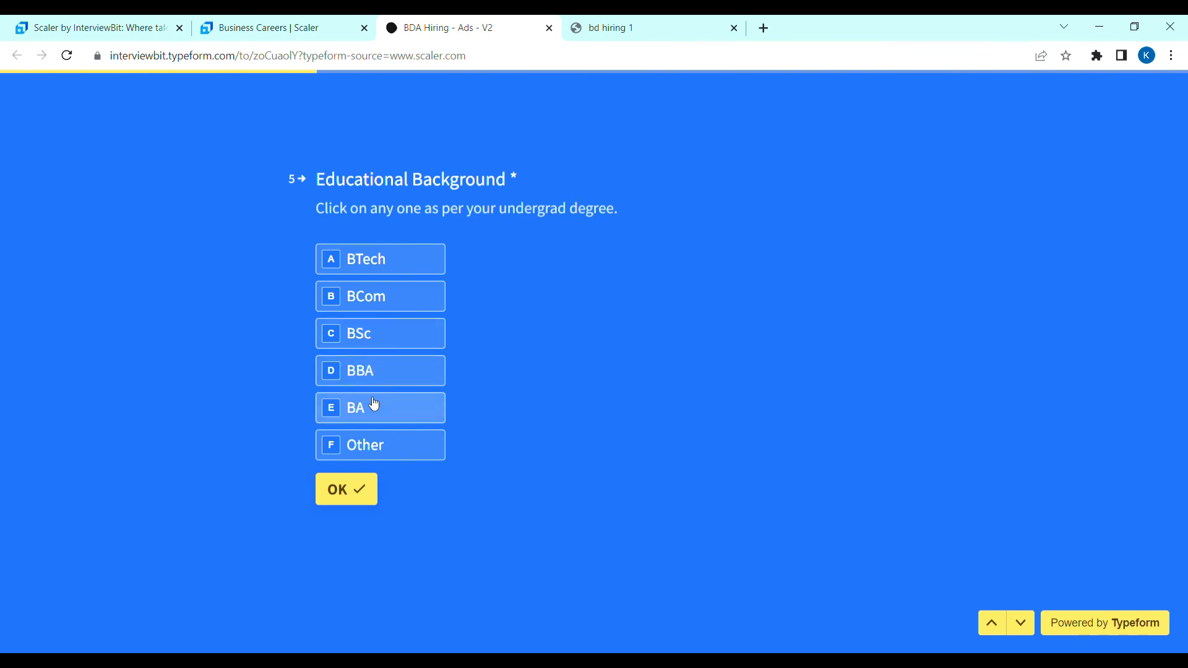
- Answer Other for educational background and Yes to having done an MBA
left_click(387, 446)
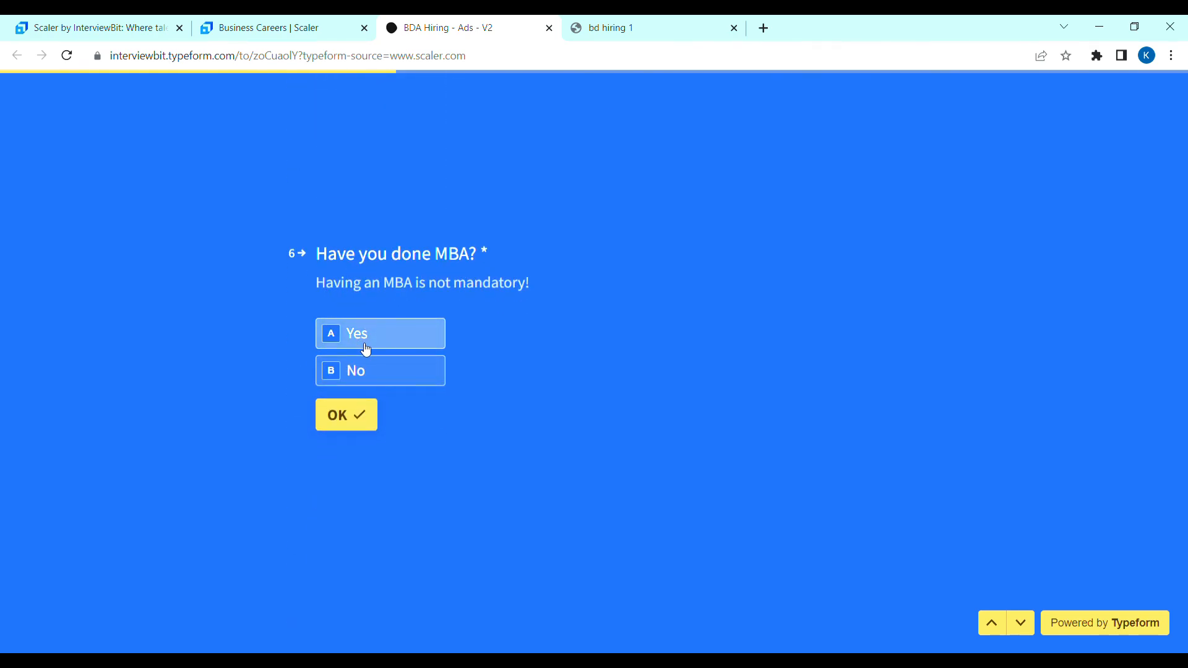
left_click(371, 338)
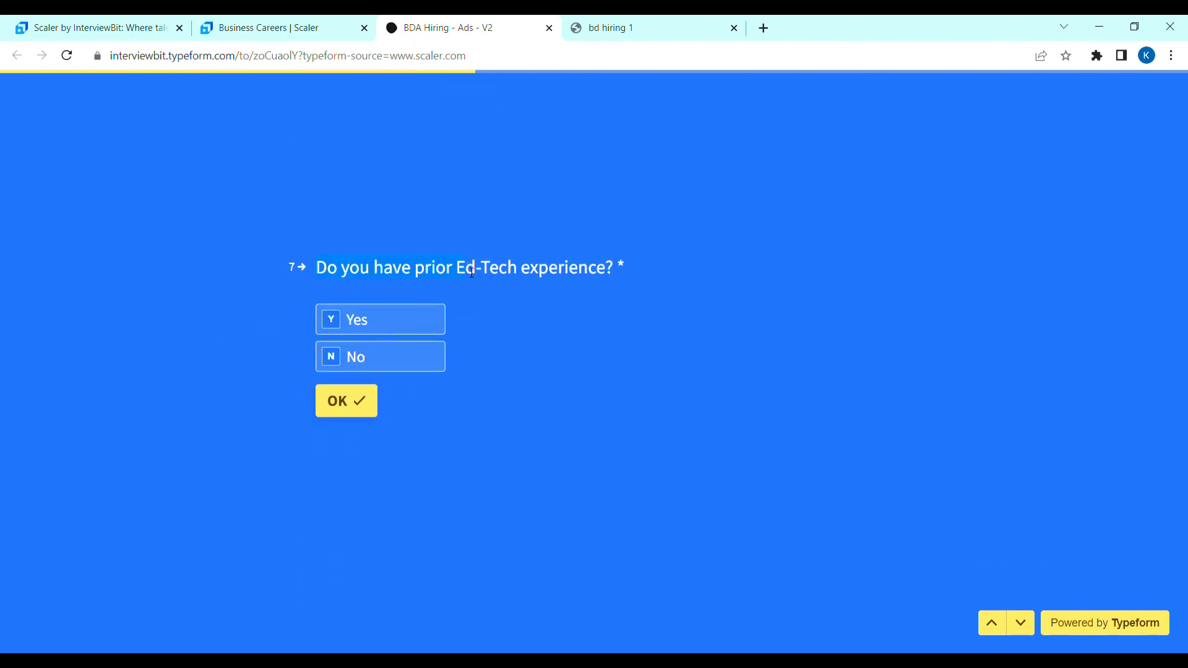
- Answer No to Ed-Tech experience, choose 6-8 Yrs of experience and confirm the current company
left_click(362, 357)
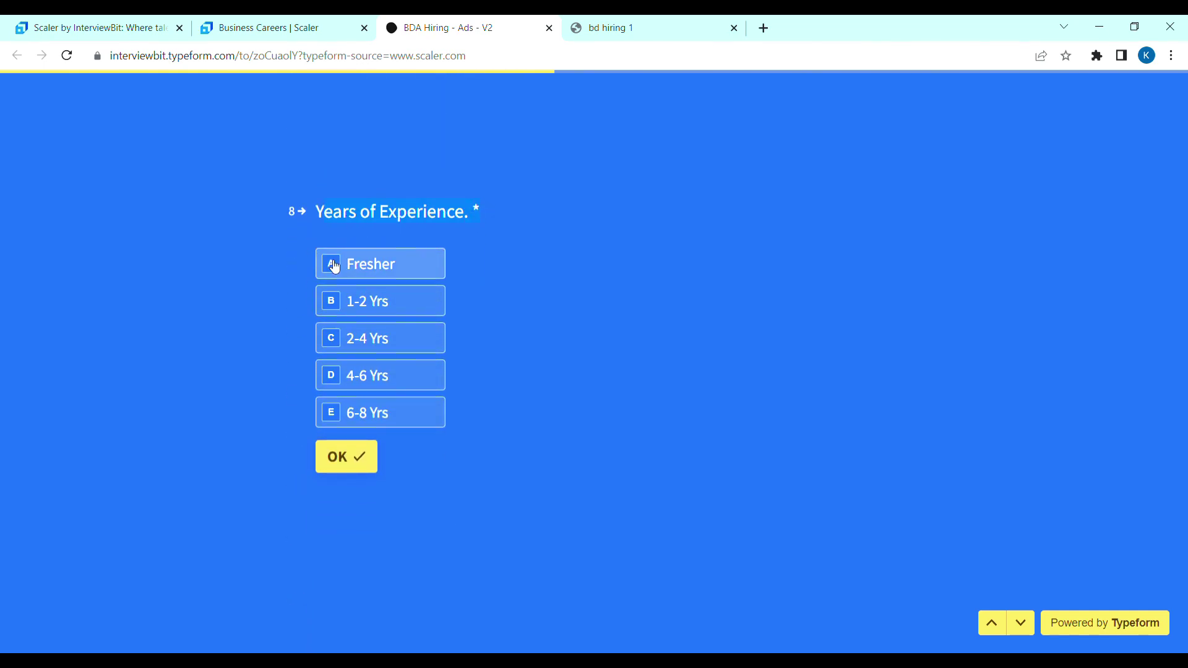
left_click(345, 457)
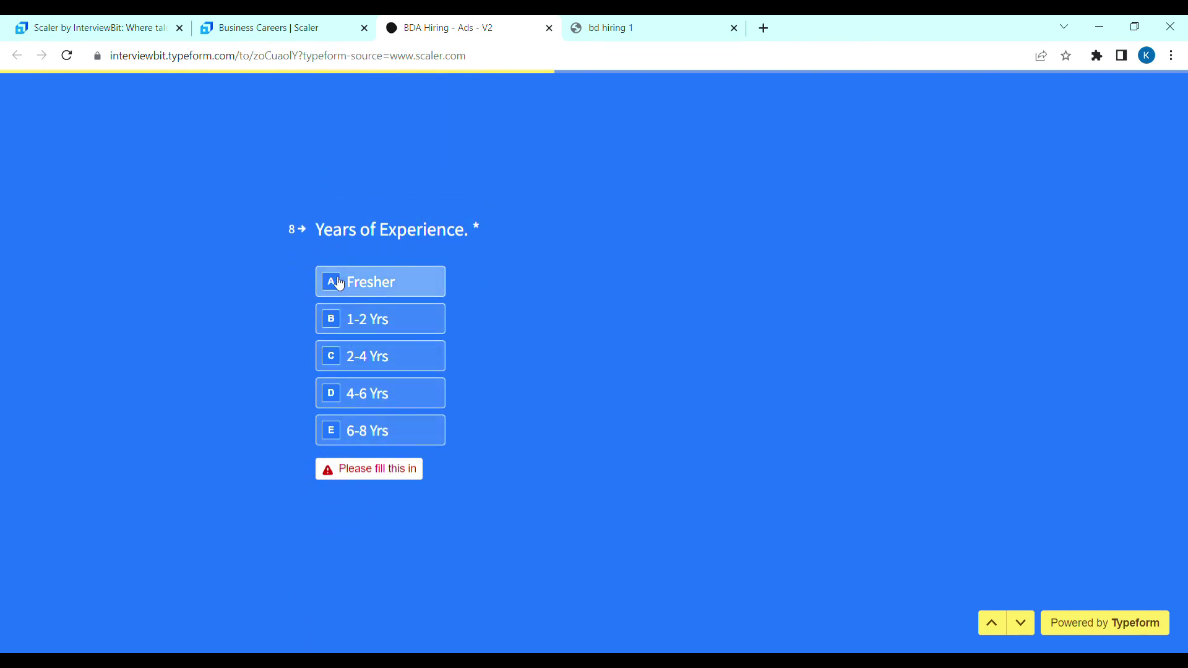
left_click(367, 437)
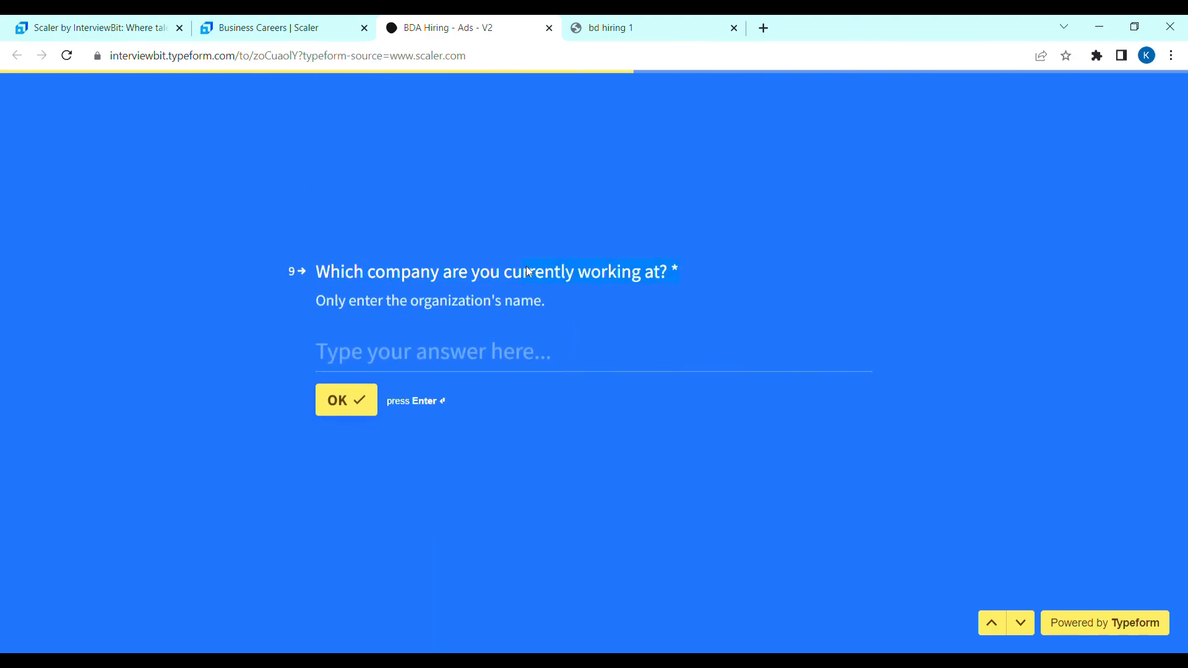
left_click(477, 372)
type("ns")
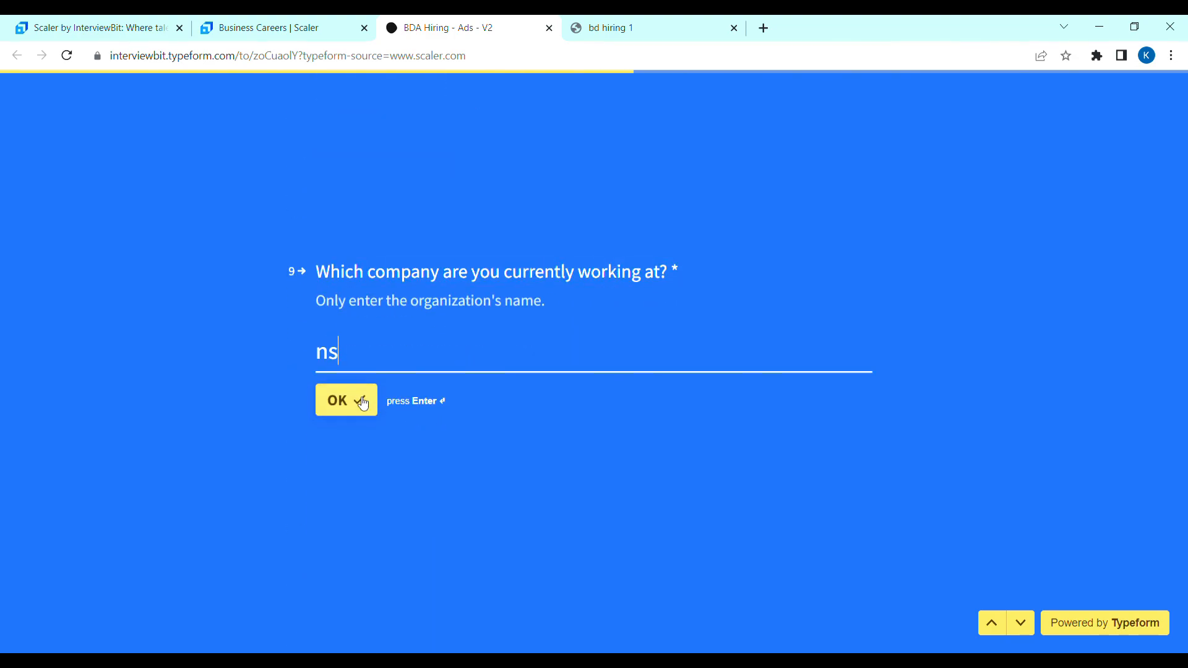
left_click(360, 401)
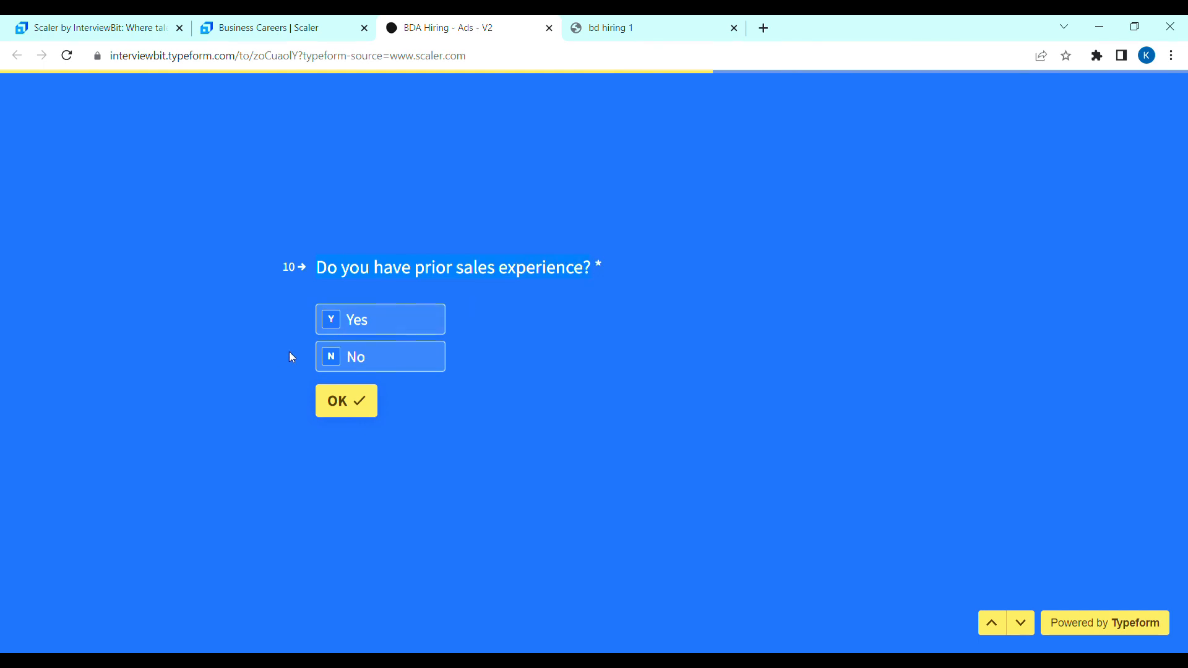
- Answer No to sales experience, skip fixed salary, Yes to joining immediately, confirm notice period and Other source
left_click(353, 352)
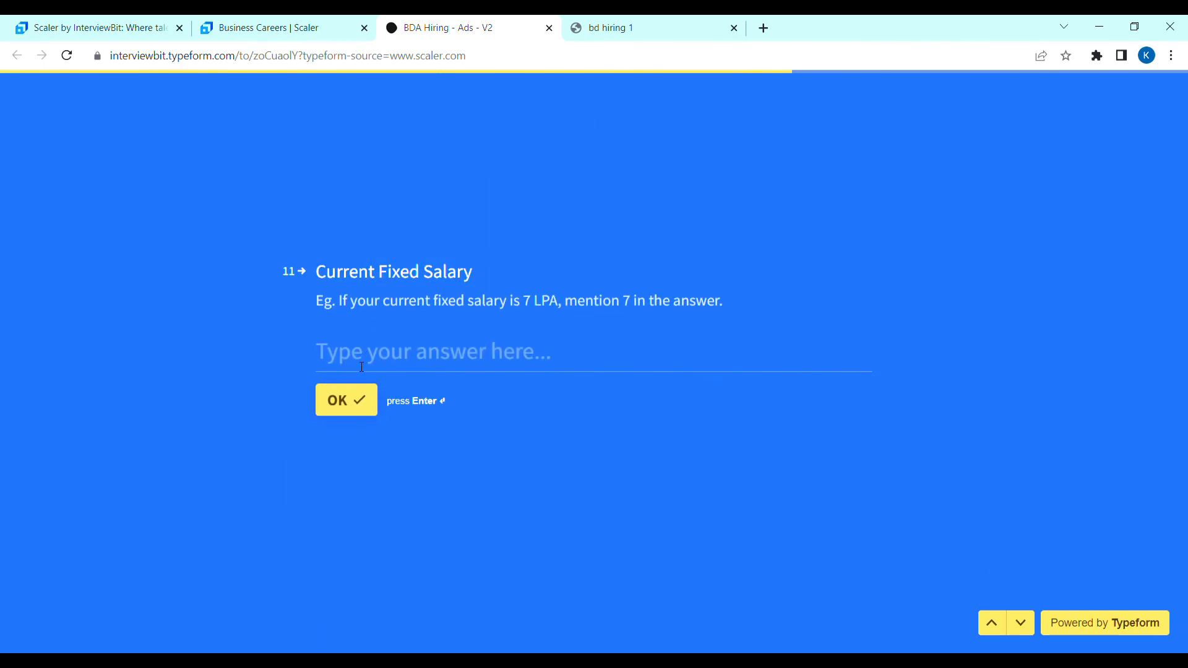
left_click(356, 397)
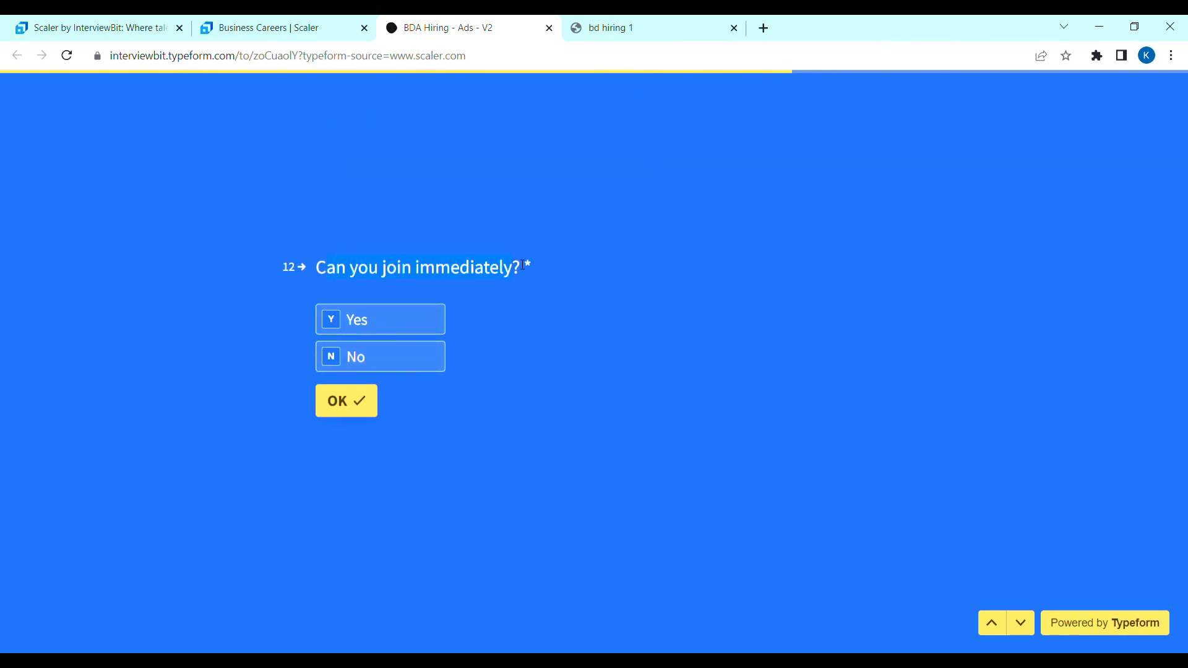
left_click(399, 320)
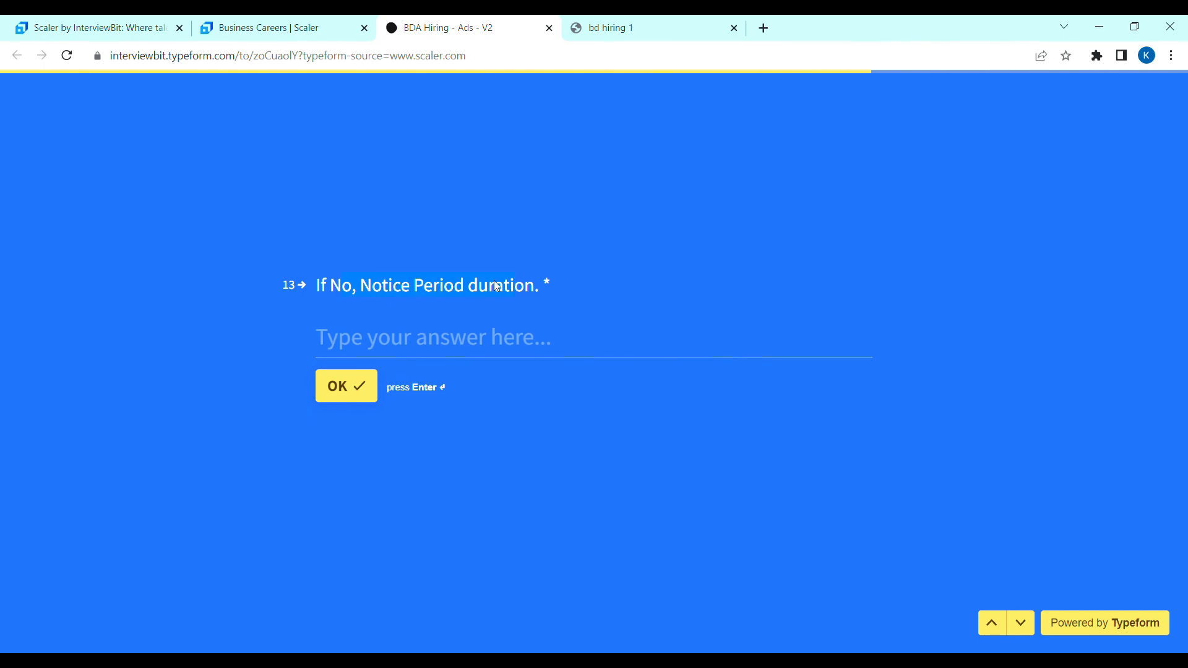
type("1")
left_click(324, 386)
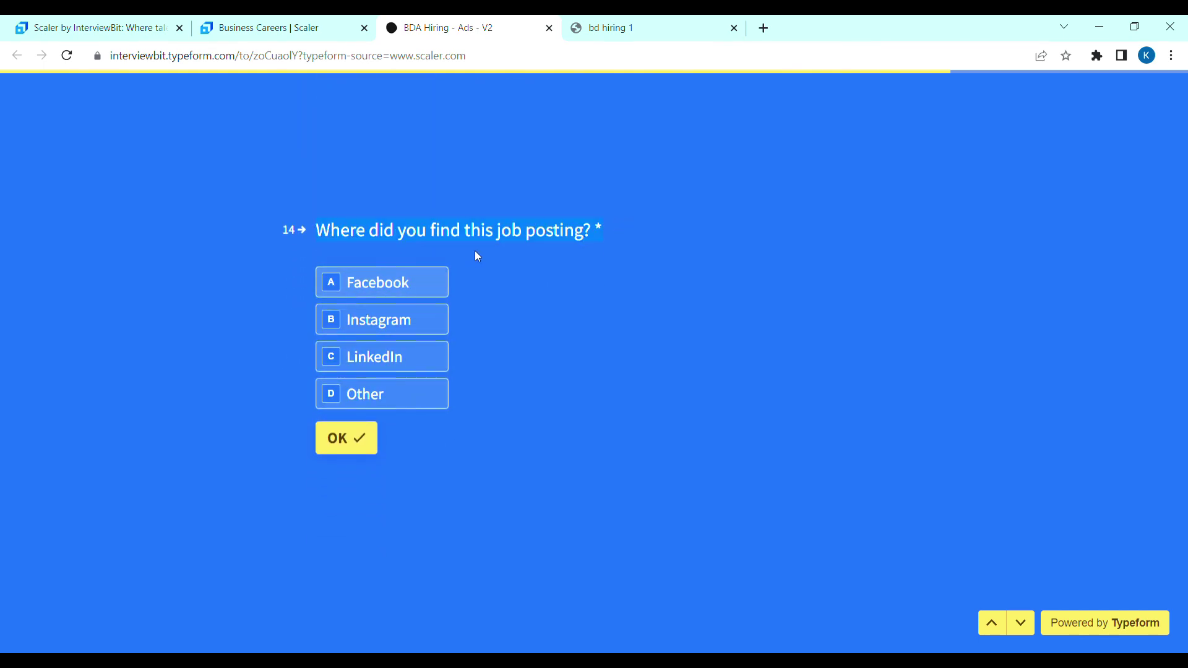
left_click(345, 438)
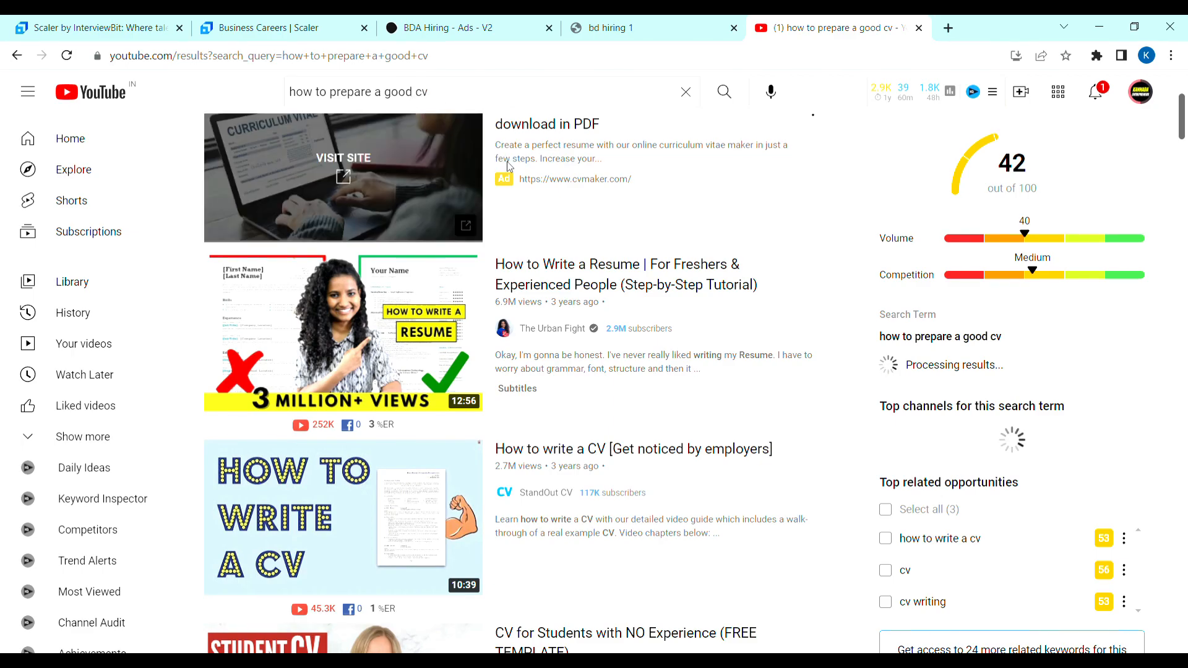
scroll(483, 186, "down", 5)
scroll(543, 236, "down", 3)
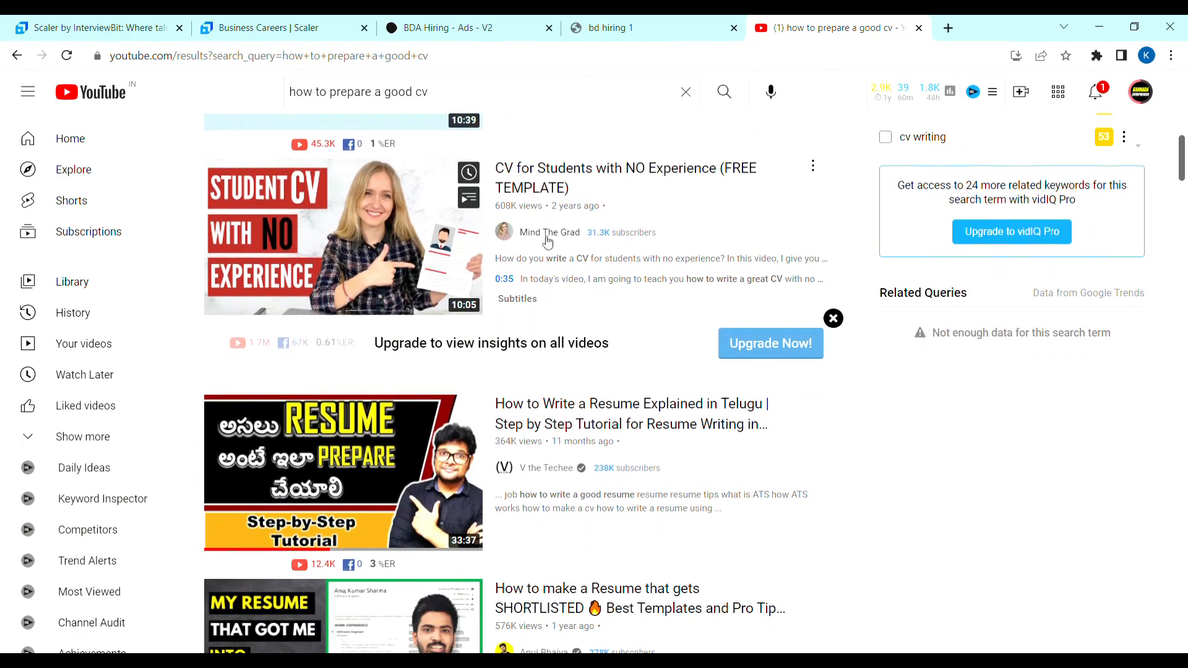
scroll(543, 237, "down", 3)
scroll(548, 241, "down", 3)
scroll(553, 253, "down", 3)
scroll(554, 252, "down", 3)
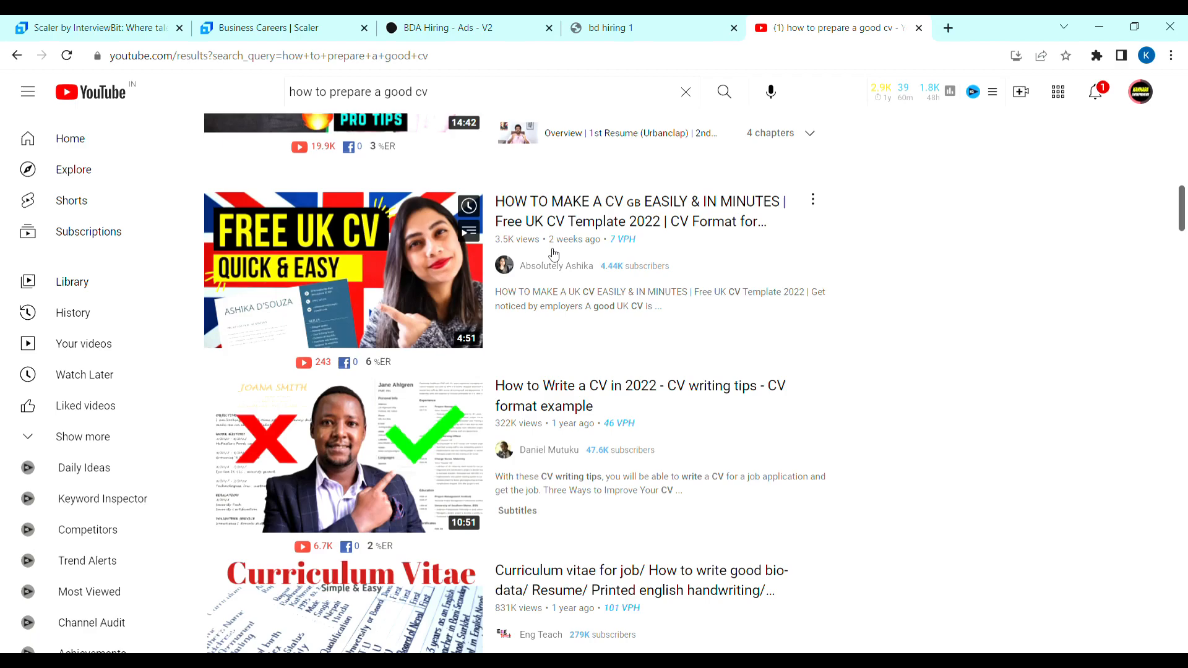